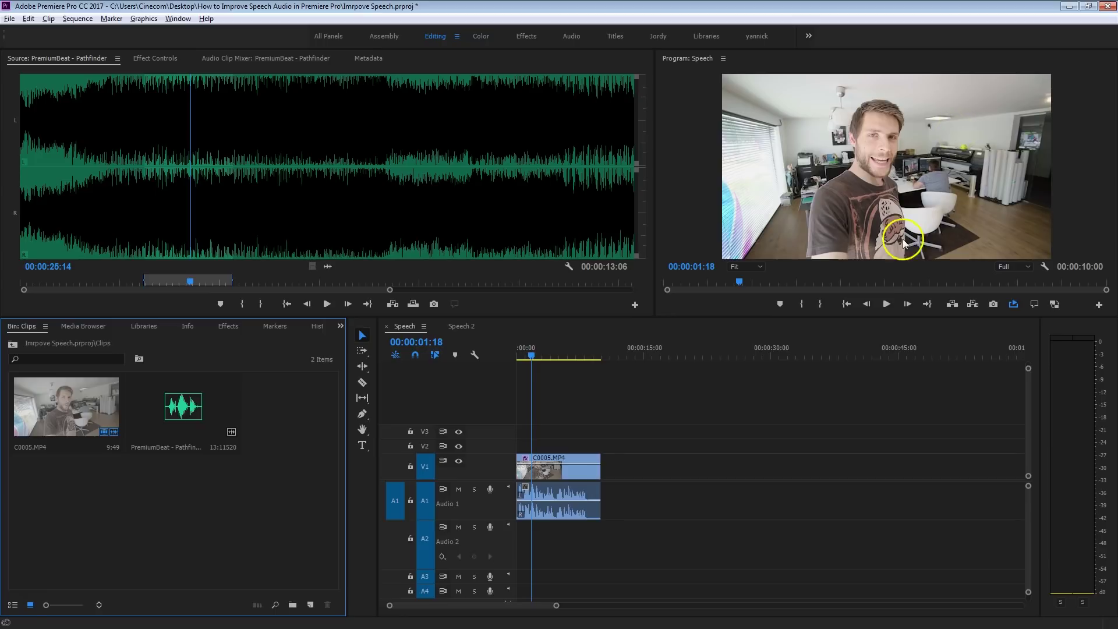
- Play the speech clip from the start of the sequence to review it
click(794, 431)
key(Home)
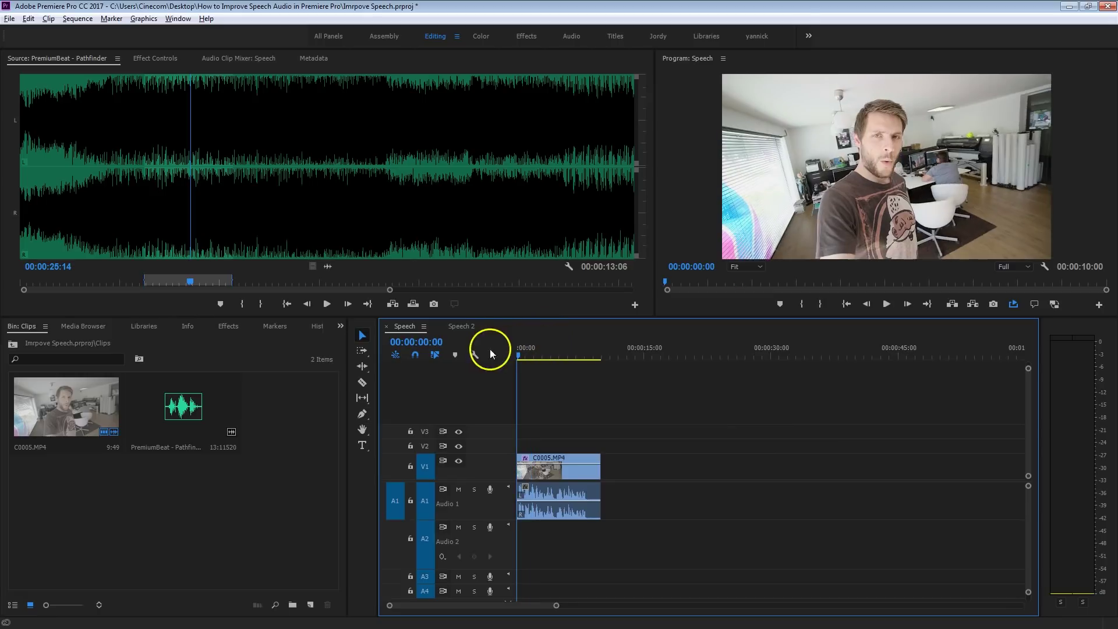
key(space)
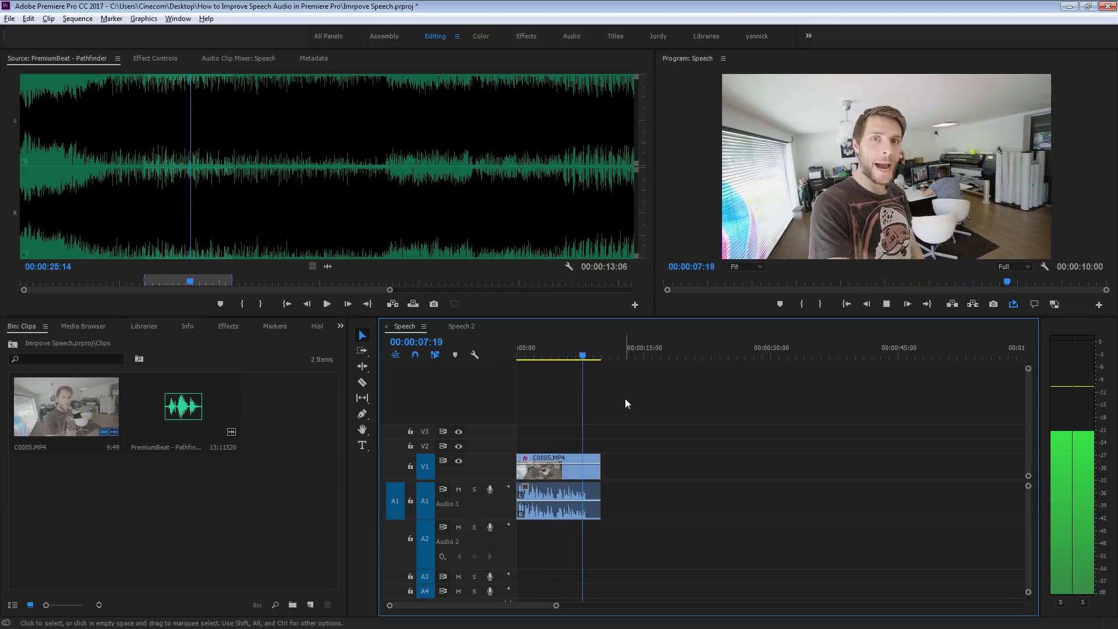
key(space)
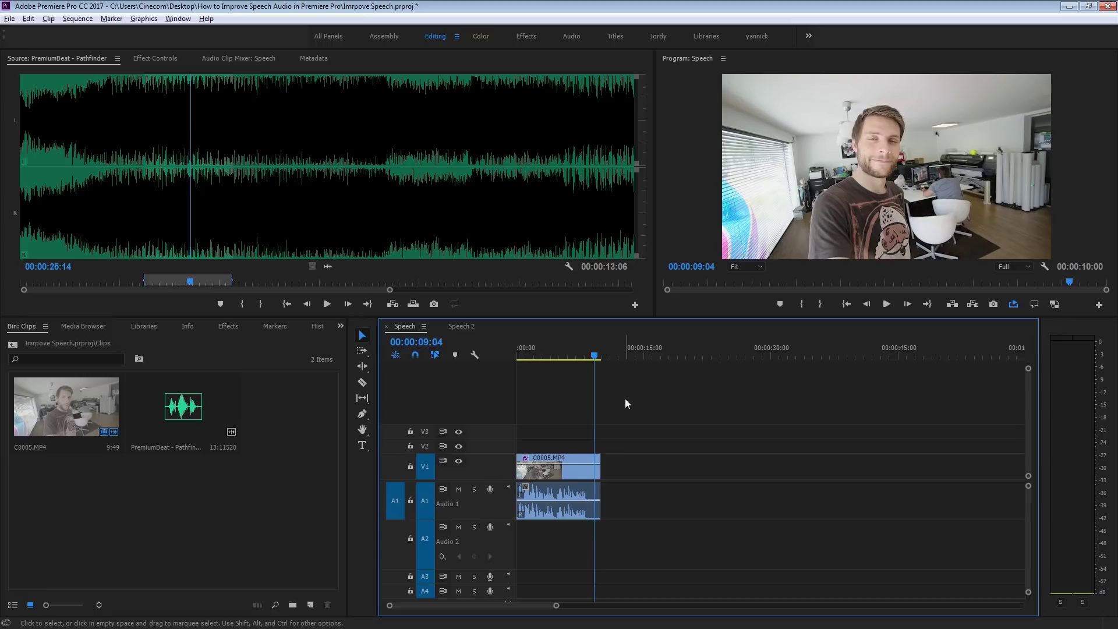
click(549, 424)
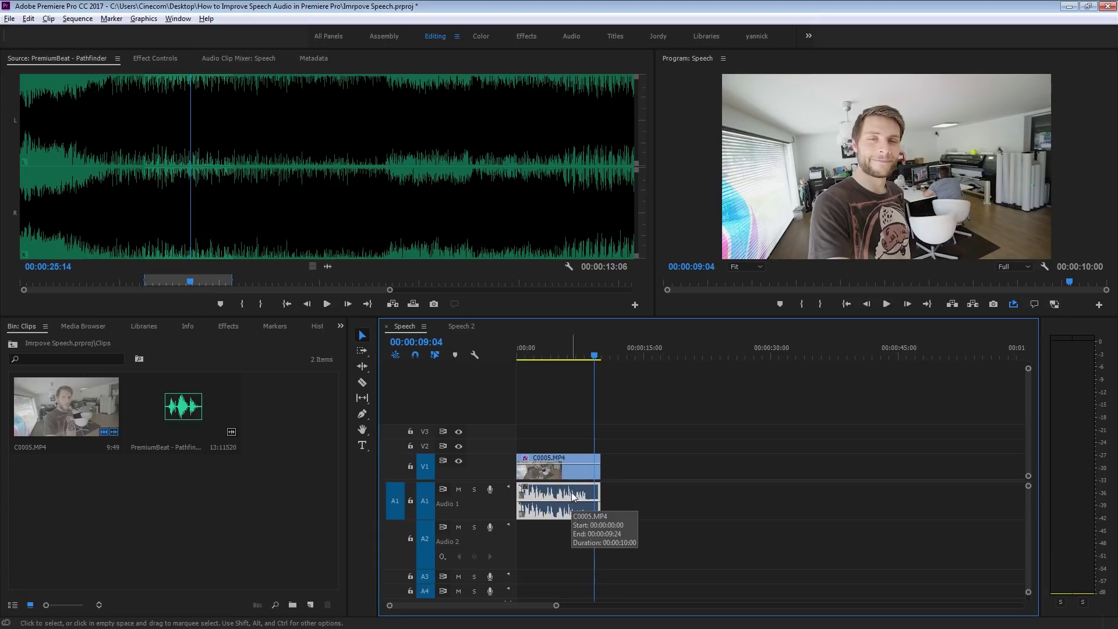
- Alt-drag the speech audio onto Audio 2, mute track A1, and zoom the timeline in
drag(559, 495, 551, 540)
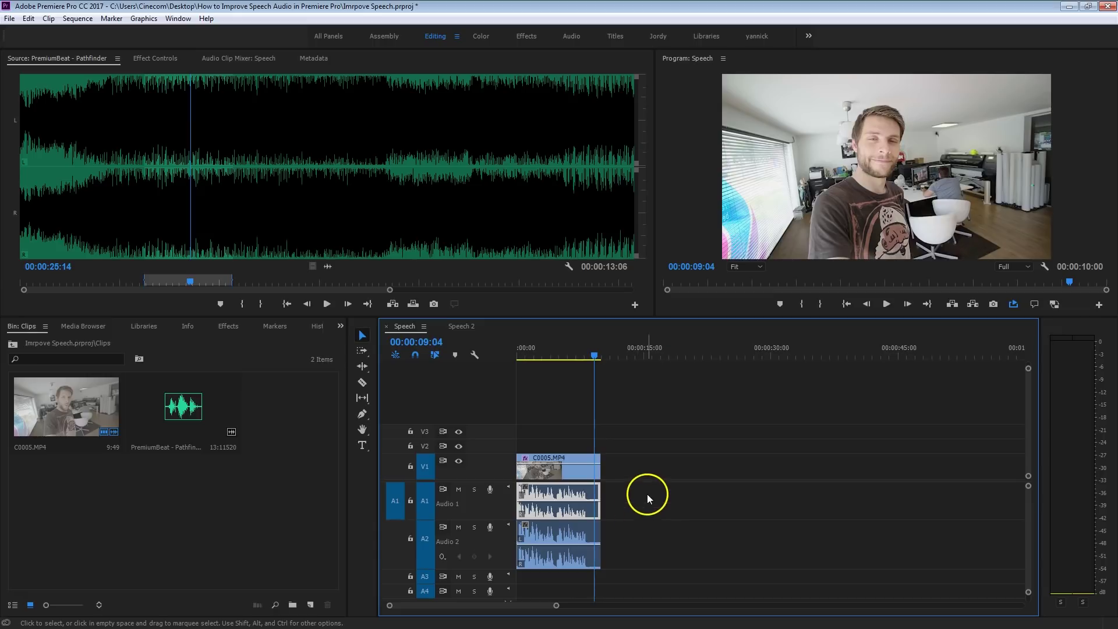
click(459, 491)
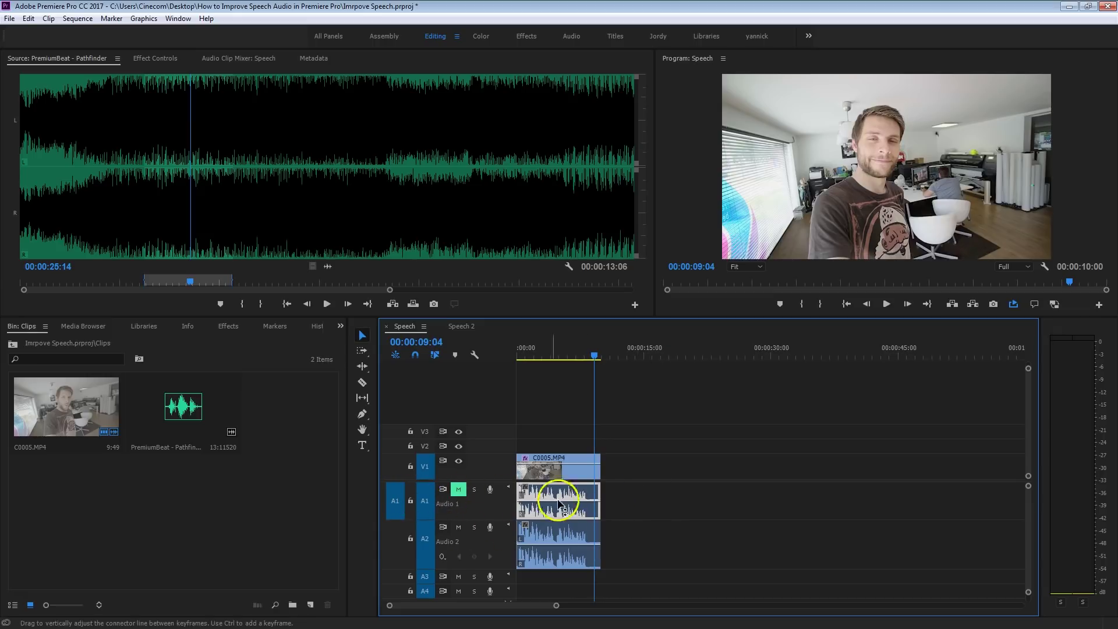
click(560, 543)
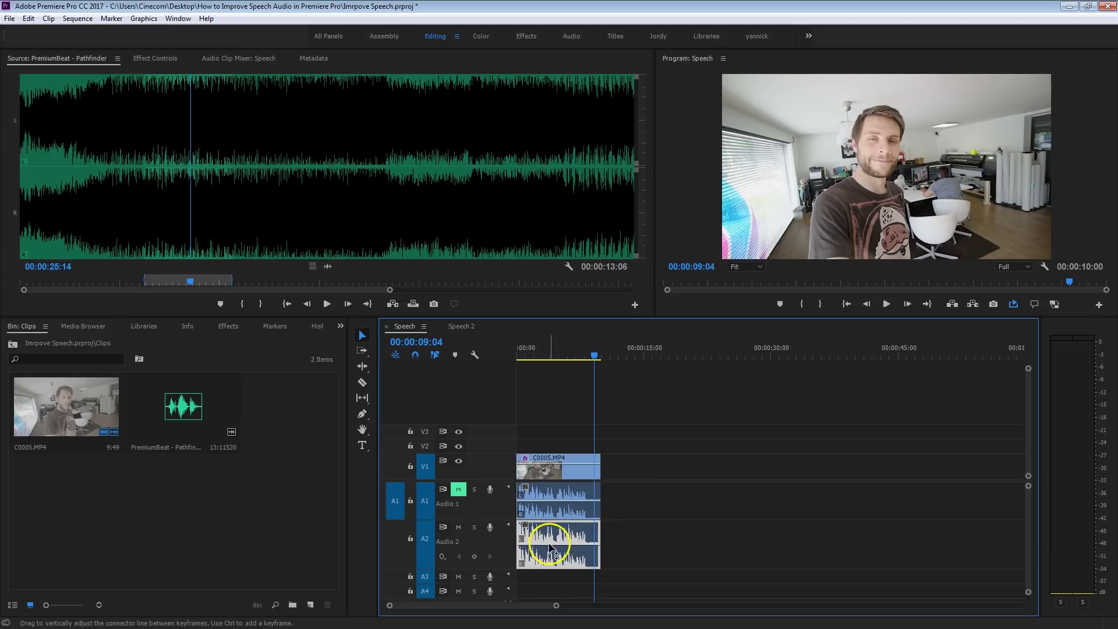
drag(556, 605, 489, 606)
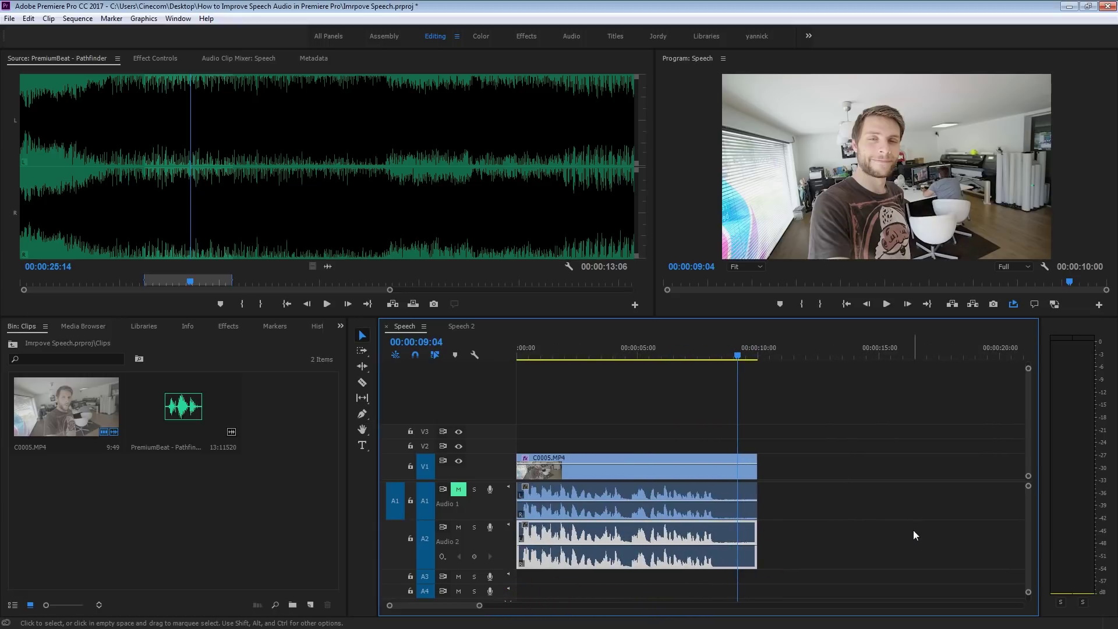
click(844, 572)
- Open Essential Sound from the Window menu, widen the program monitor, and tag the A2 clip as Dialogue
click(183, 19)
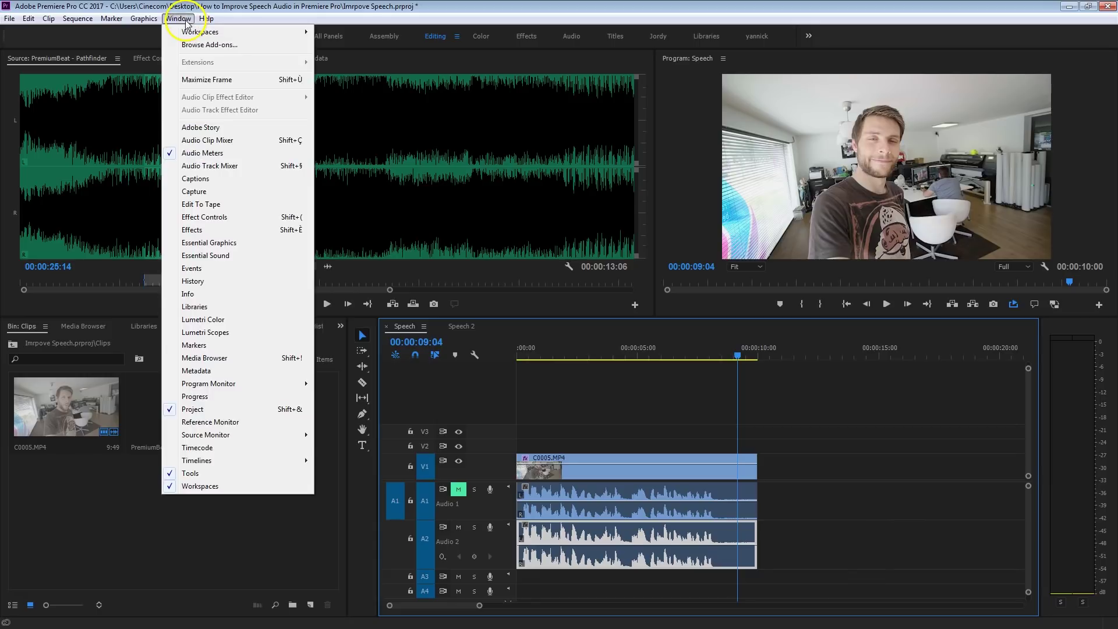
click(246, 256)
drag(655, 165, 529, 164)
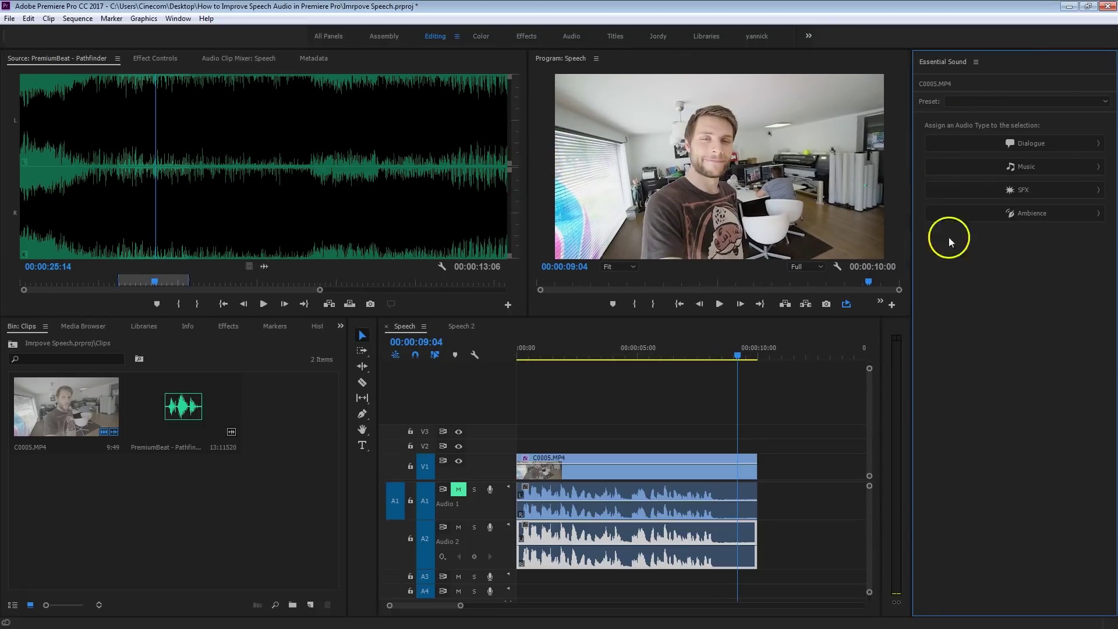
click(1059, 143)
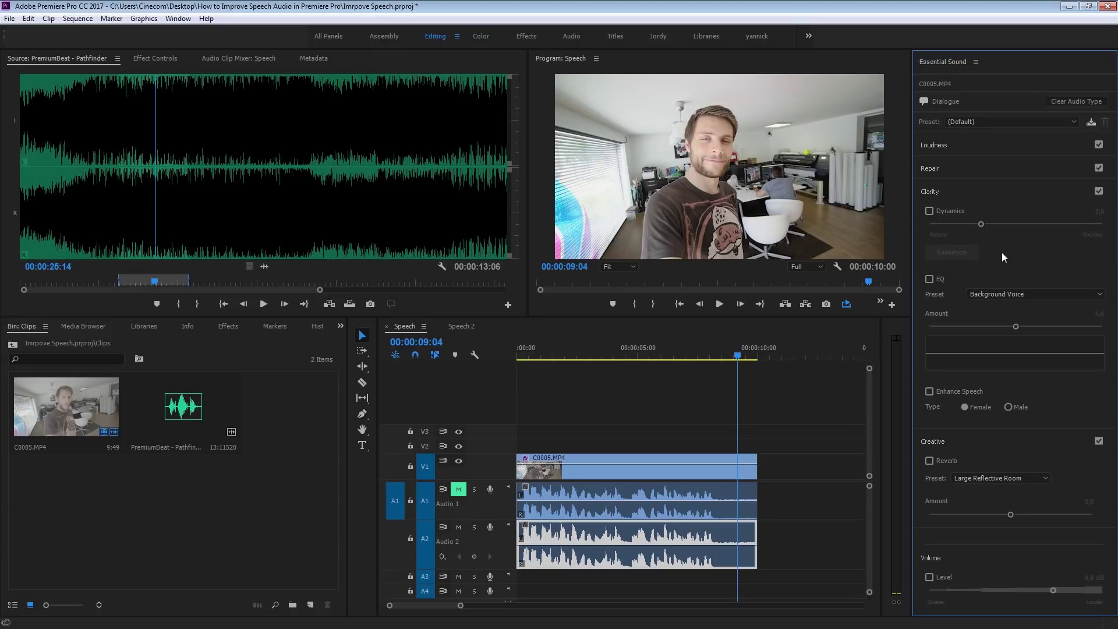
click(690, 352)
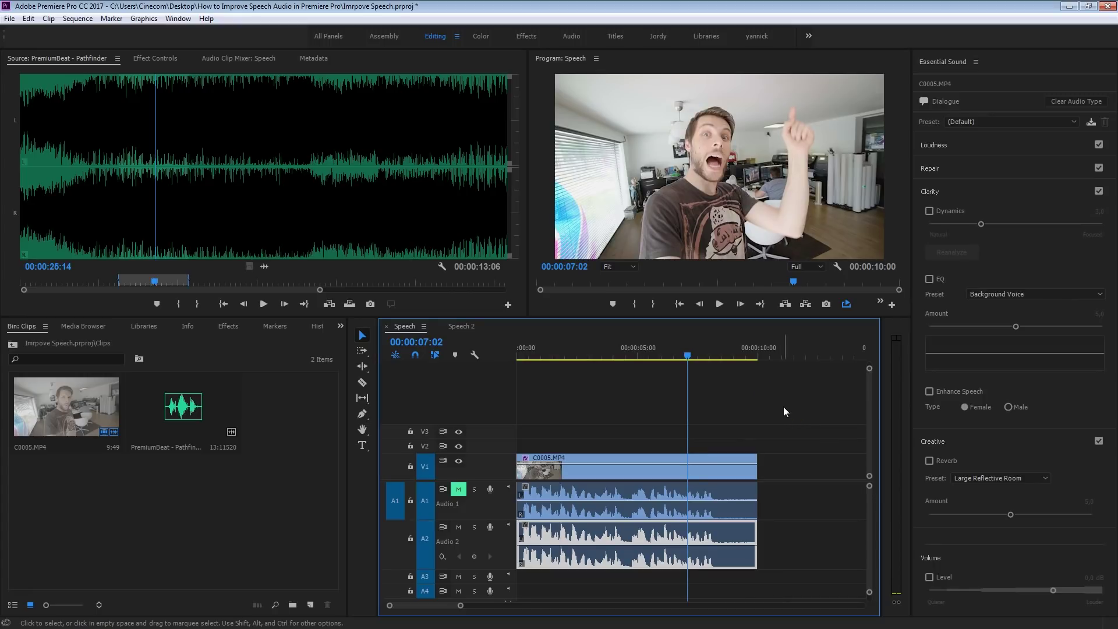
key(space)
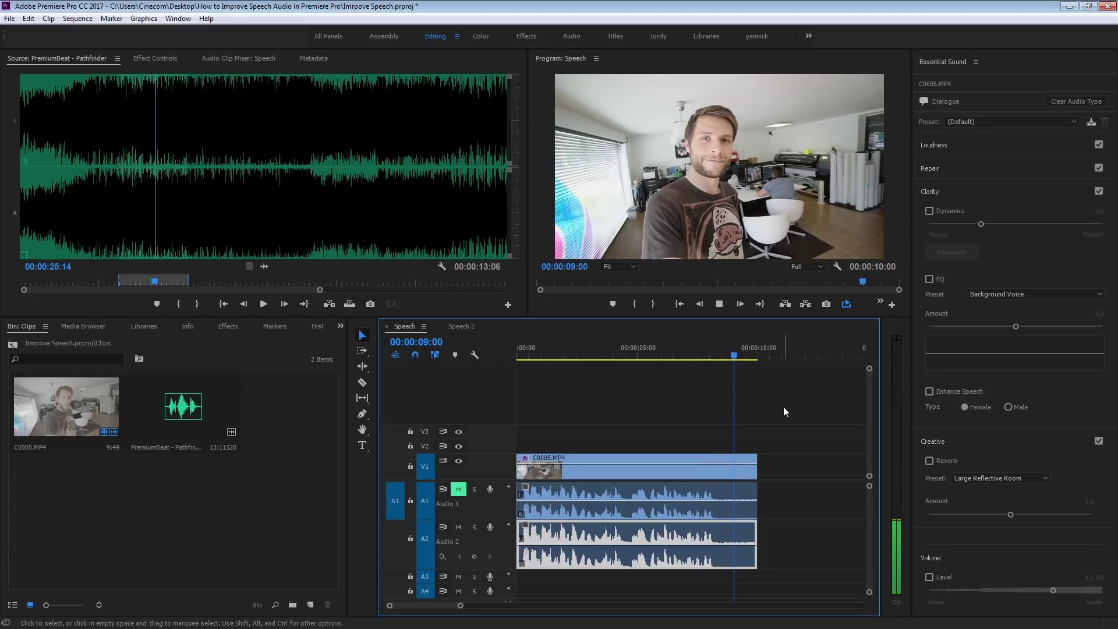
key(space)
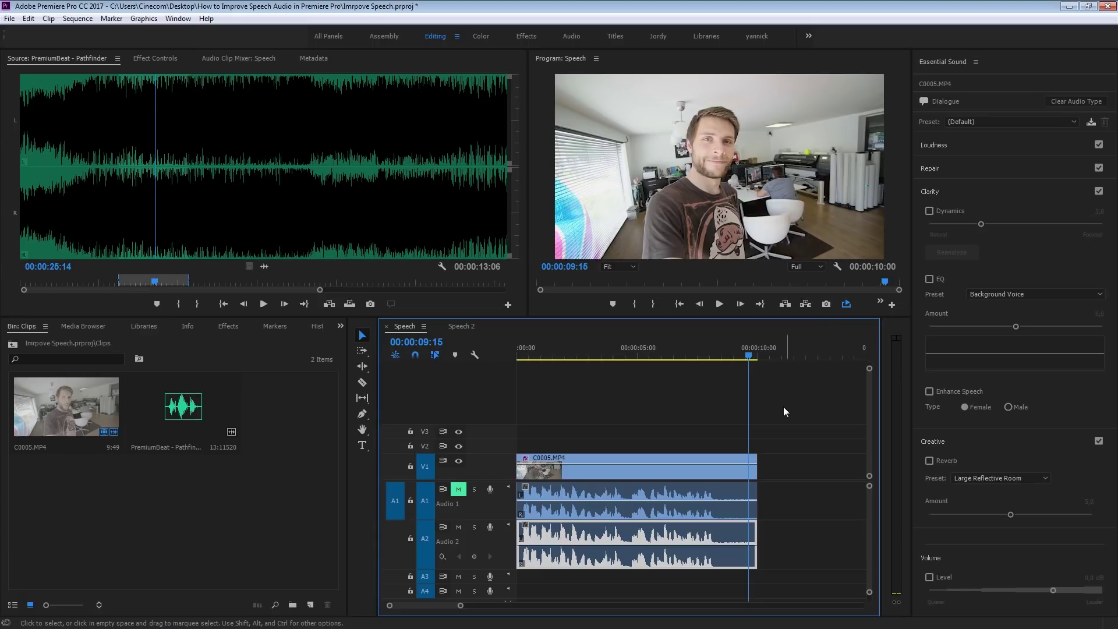
- Enable Reduce Noise under Repair and preview the clip from about six seconds in
click(939, 167)
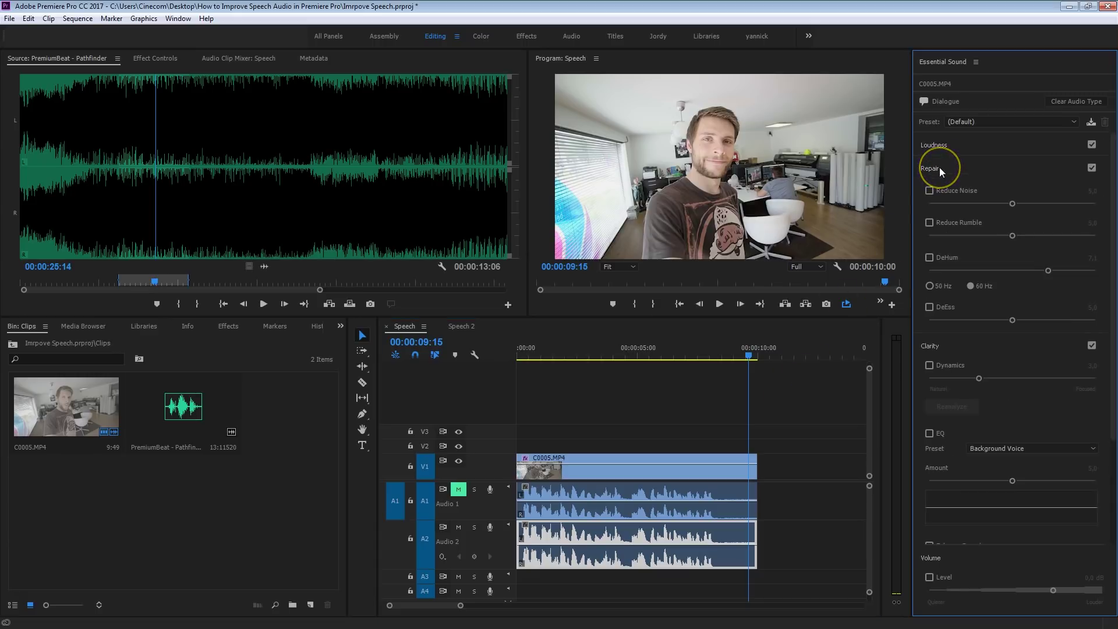
click(930, 191)
click(672, 351)
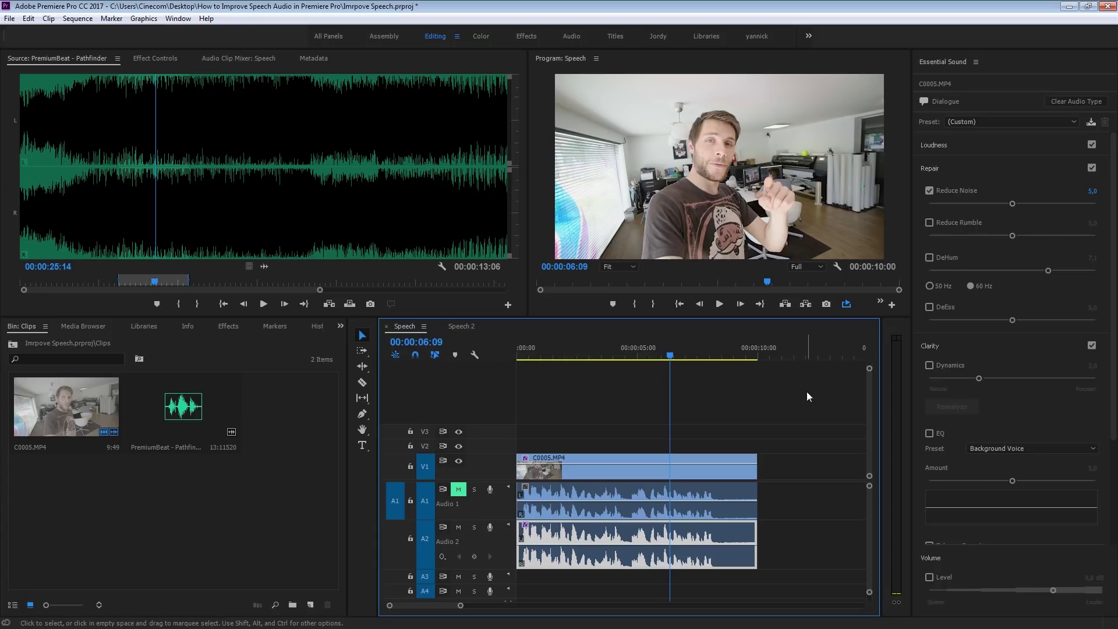
key(space)
click(804, 400)
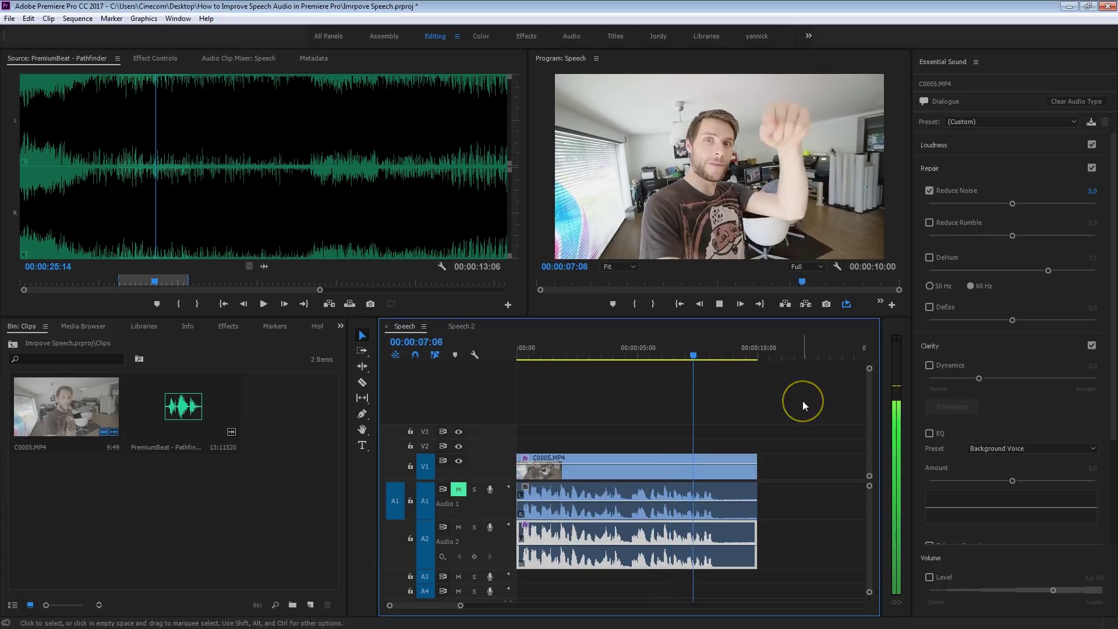
click(926, 264)
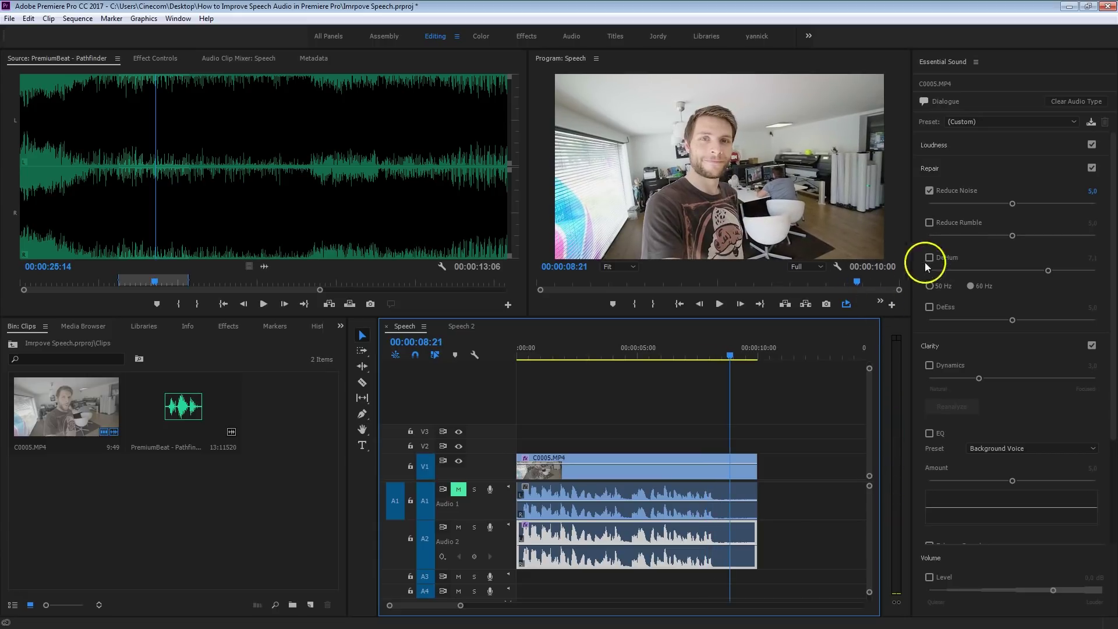
- Raise Reduce Noise to its maximum 10,0 and replay the cleaned speech from the start
drag(1015, 204, 1097, 192)
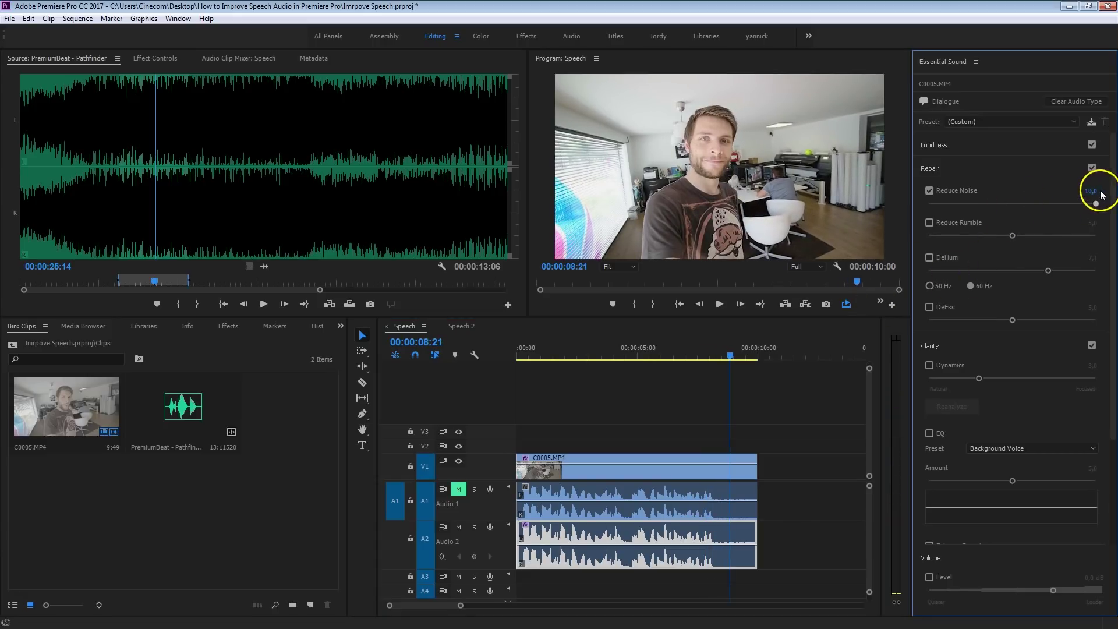
drag(683, 356, 659, 352)
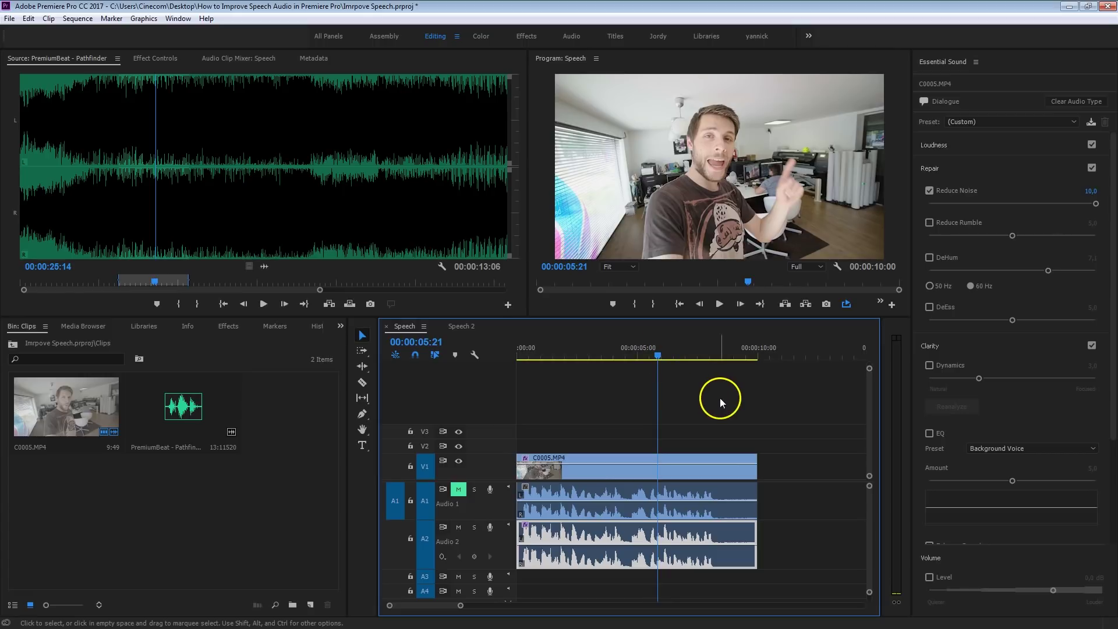
key(space)
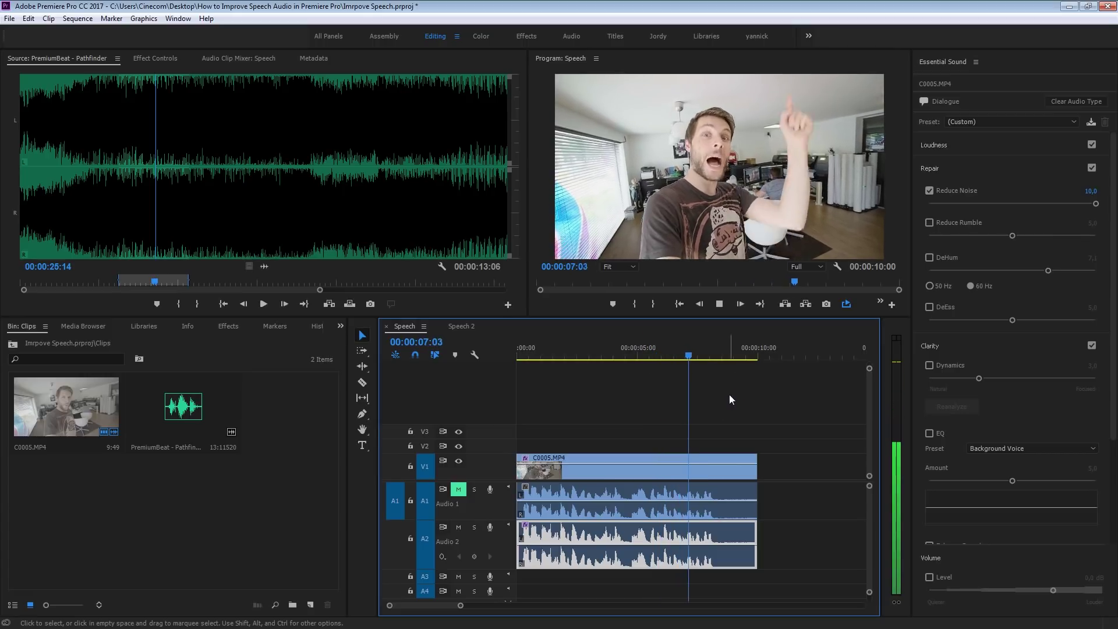
click(686, 379)
click(532, 355)
click(697, 416)
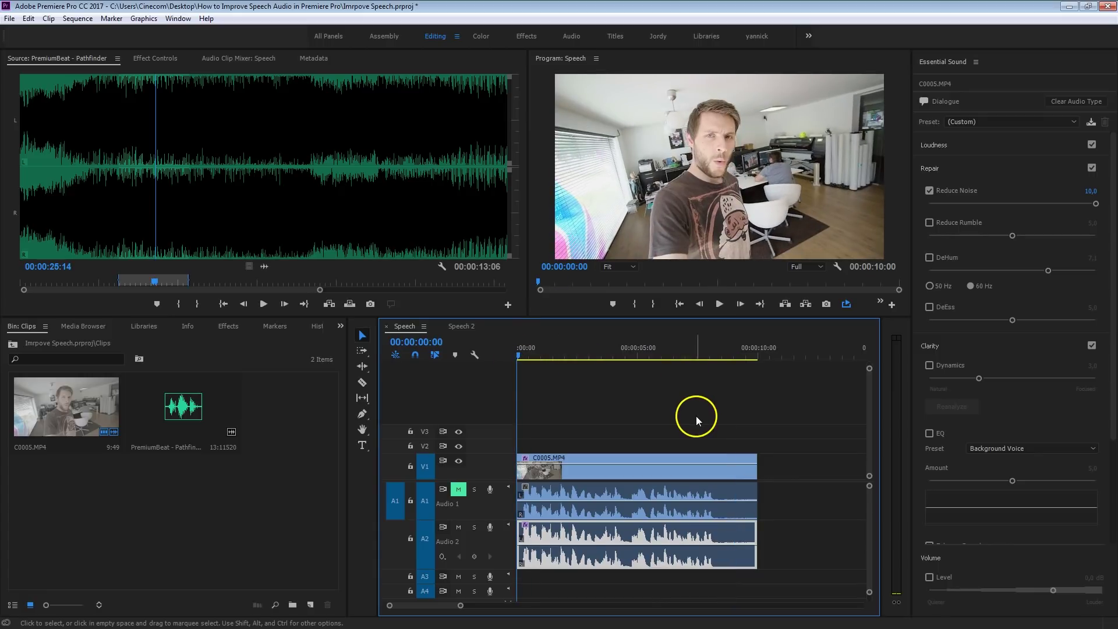
key(space)
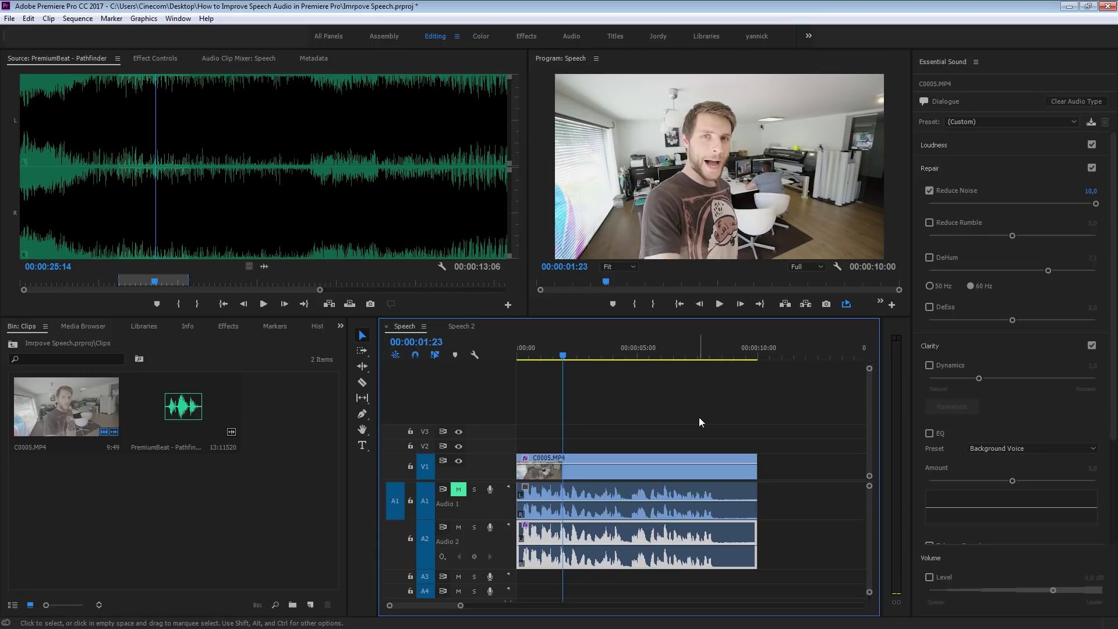
click(705, 424)
drag(579, 536, 598, 544)
- Open the Adaptive Noise Reduction editor from the speech clip's Effect Controls
click(289, 215)
click(162, 59)
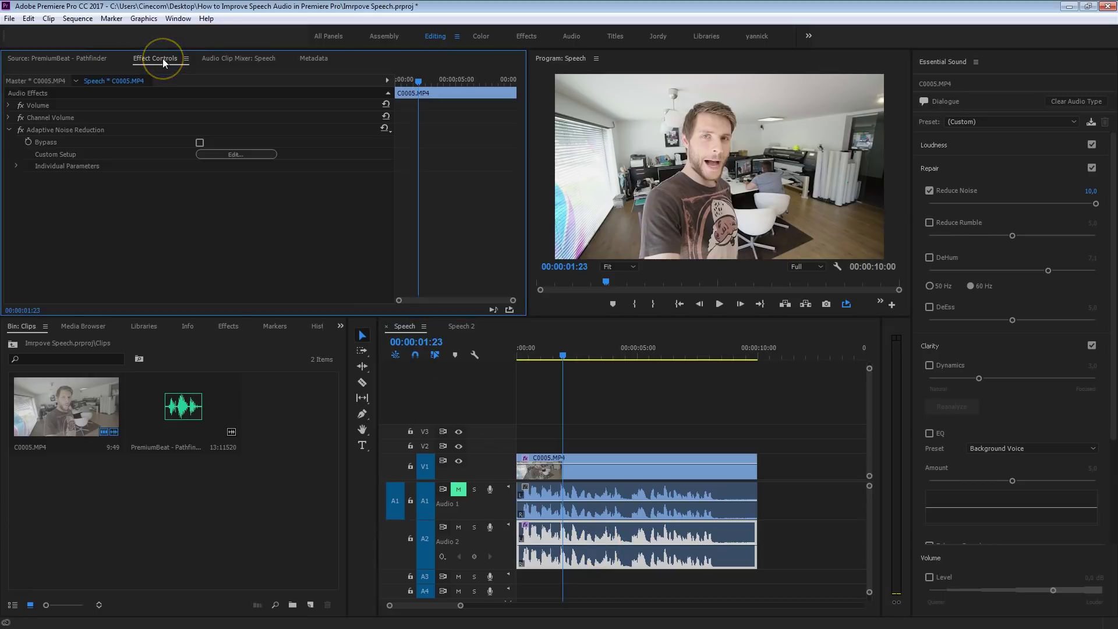
click(42, 130)
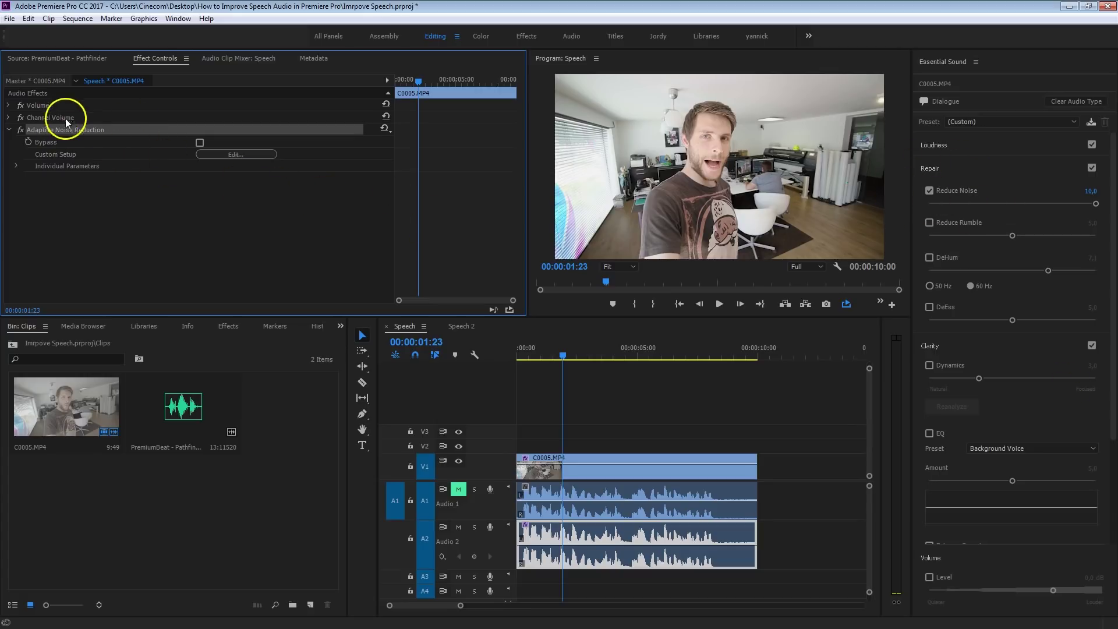
click(226, 155)
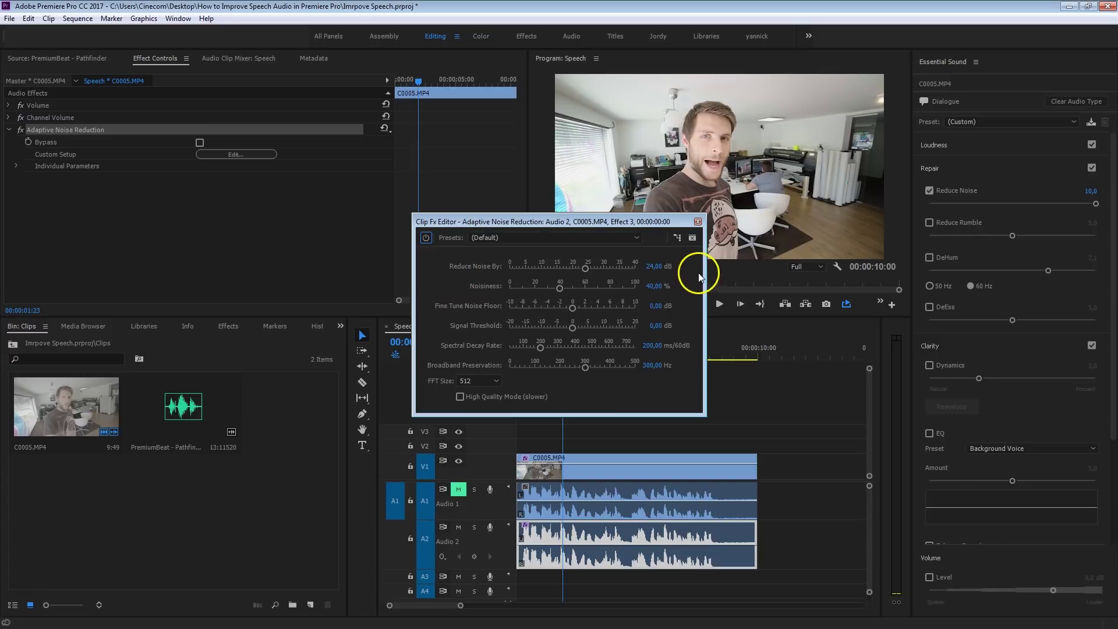
- Set Reduce Noise By to 22,52 dB and Noisiness to 47,87 %, then preview
drag(586, 269, 582, 269)
drag(562, 300, 471, 237)
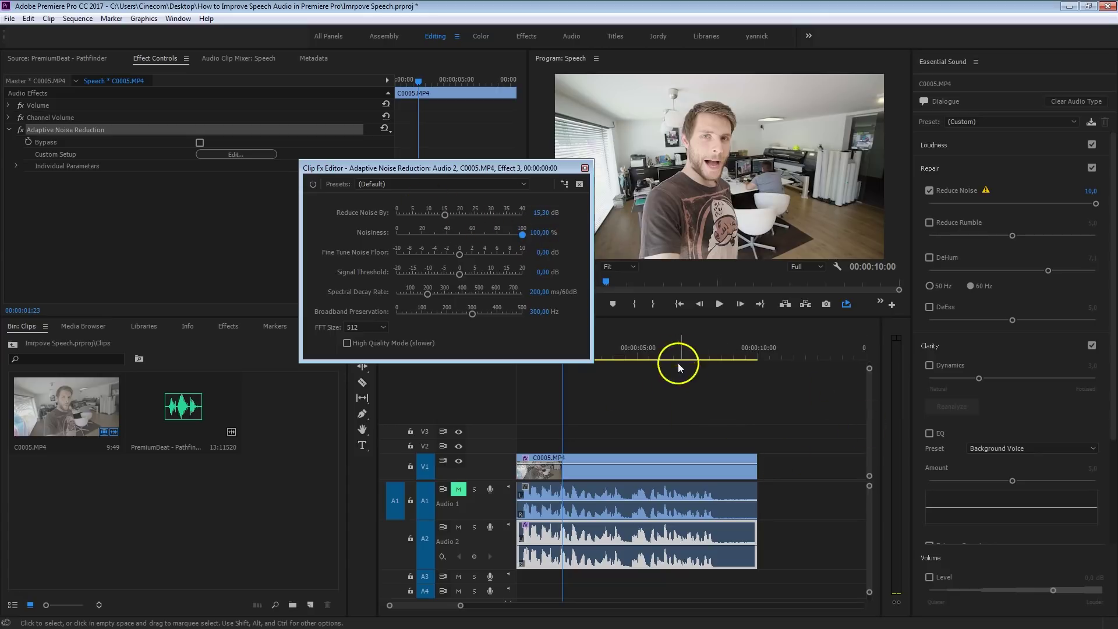
key(space)
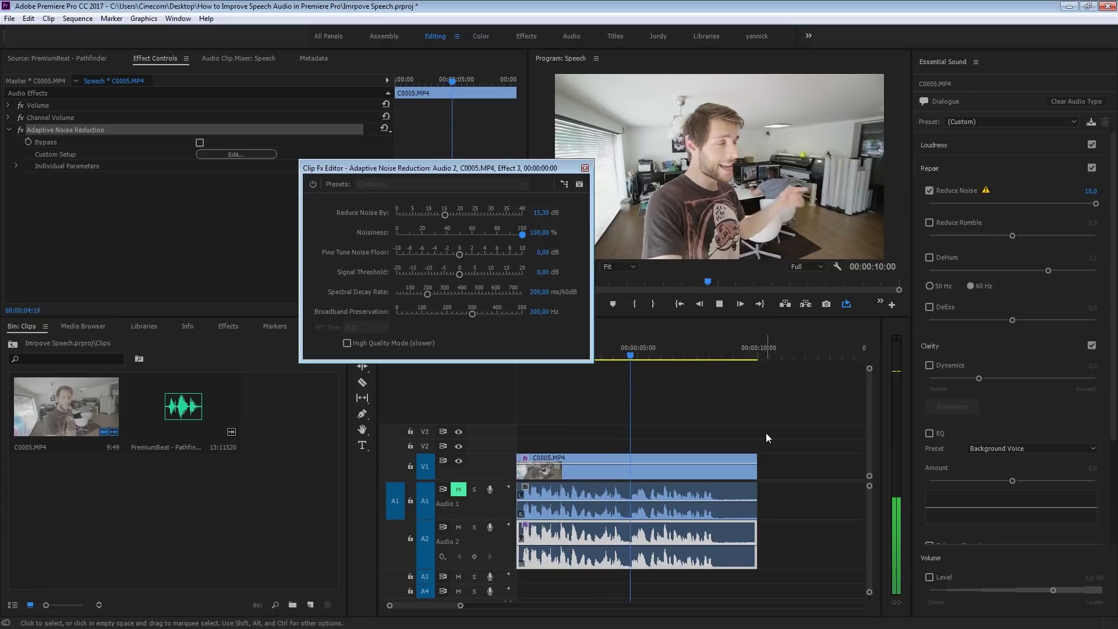
key(space)
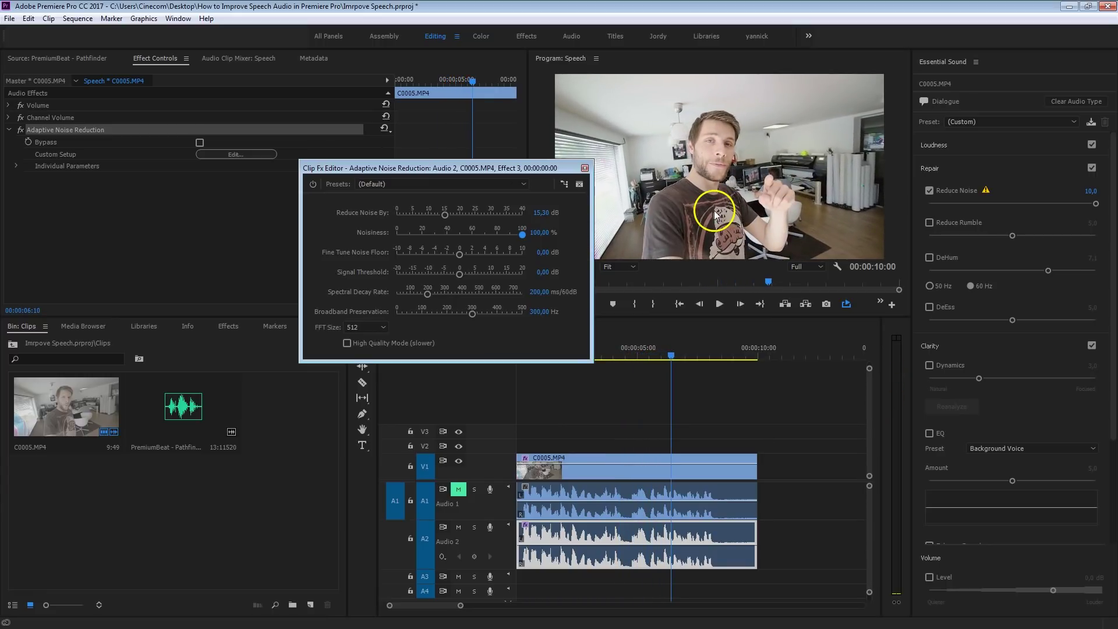
- Bring Noisiness to about 50%, replay from 00:00:02:18, and close the editor
drag(518, 234, 457, 236)
drag(658, 361, 583, 352)
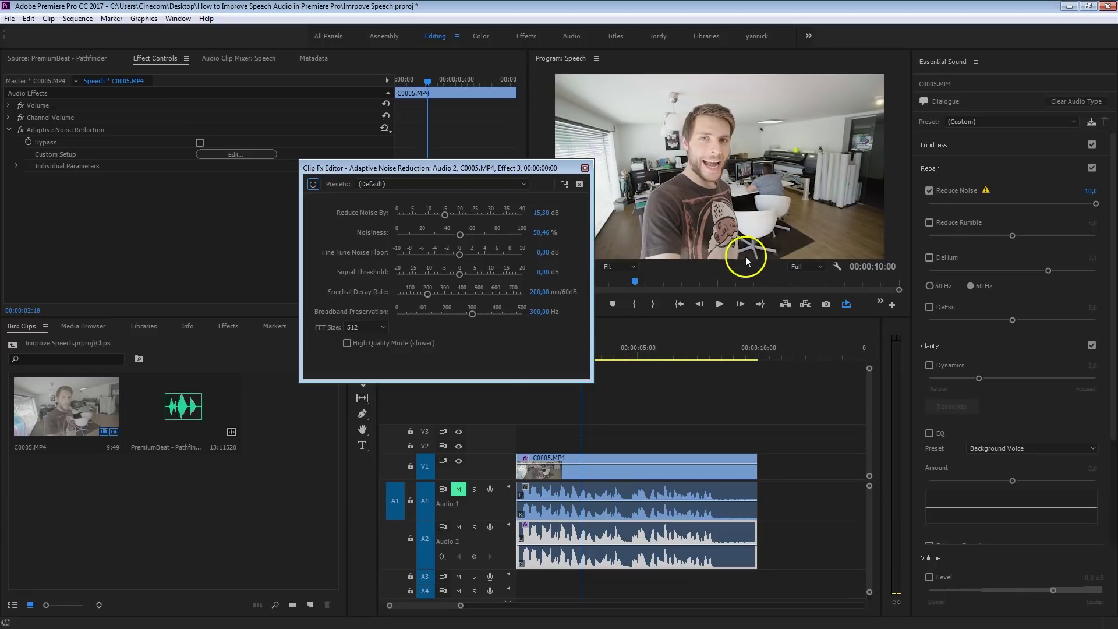
key(space)
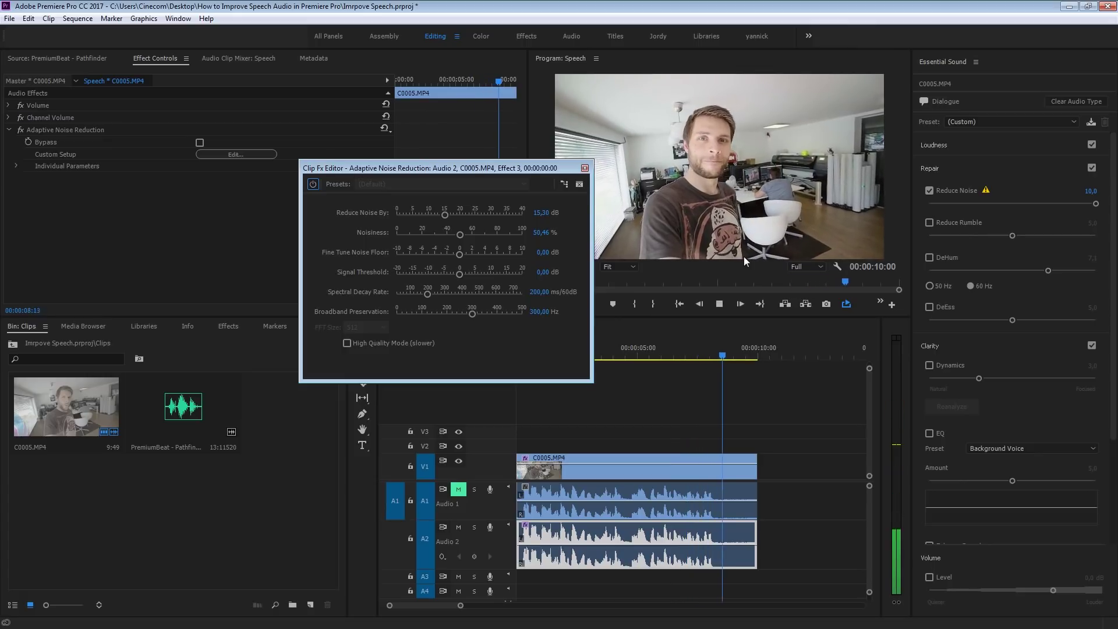
key(space)
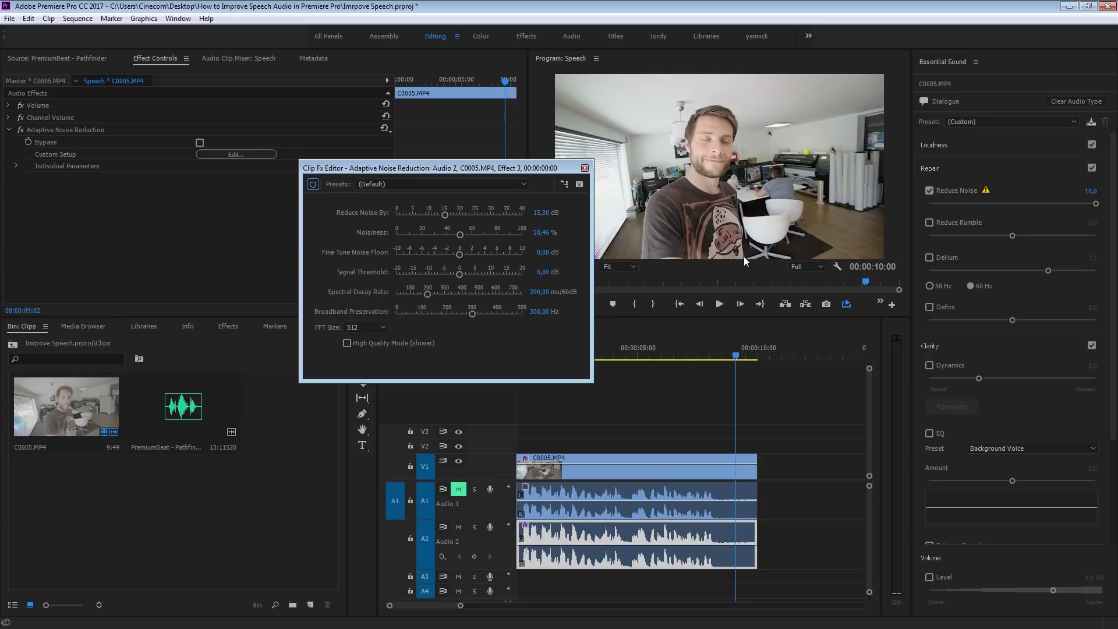
click(585, 169)
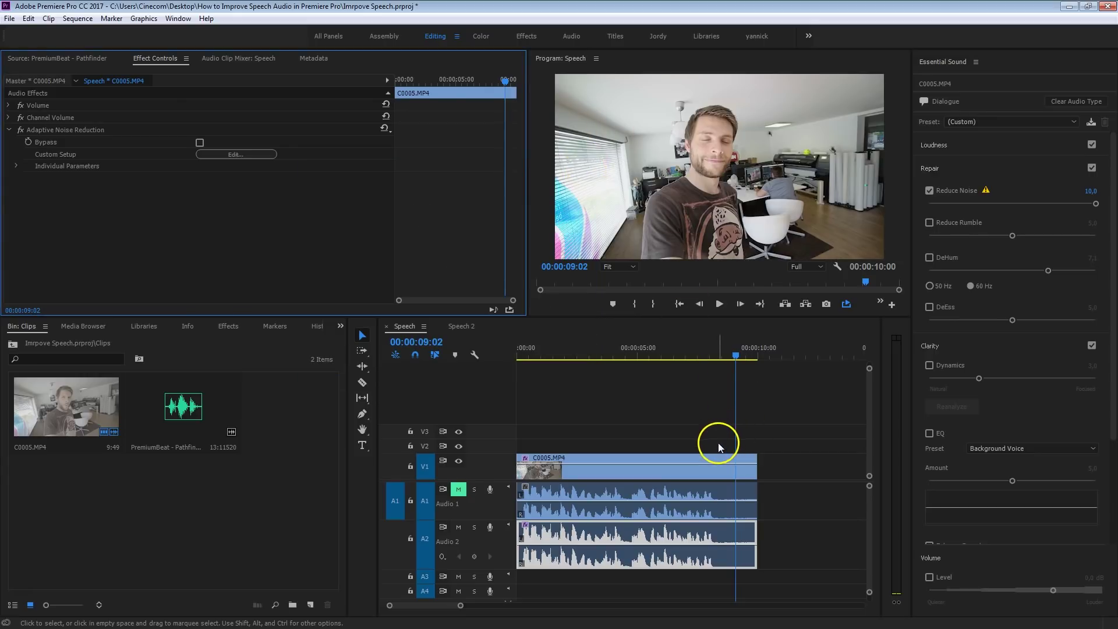
- Turn on Clarity Dynamics at 7,2 and preview the clip from the start
click(532, 354)
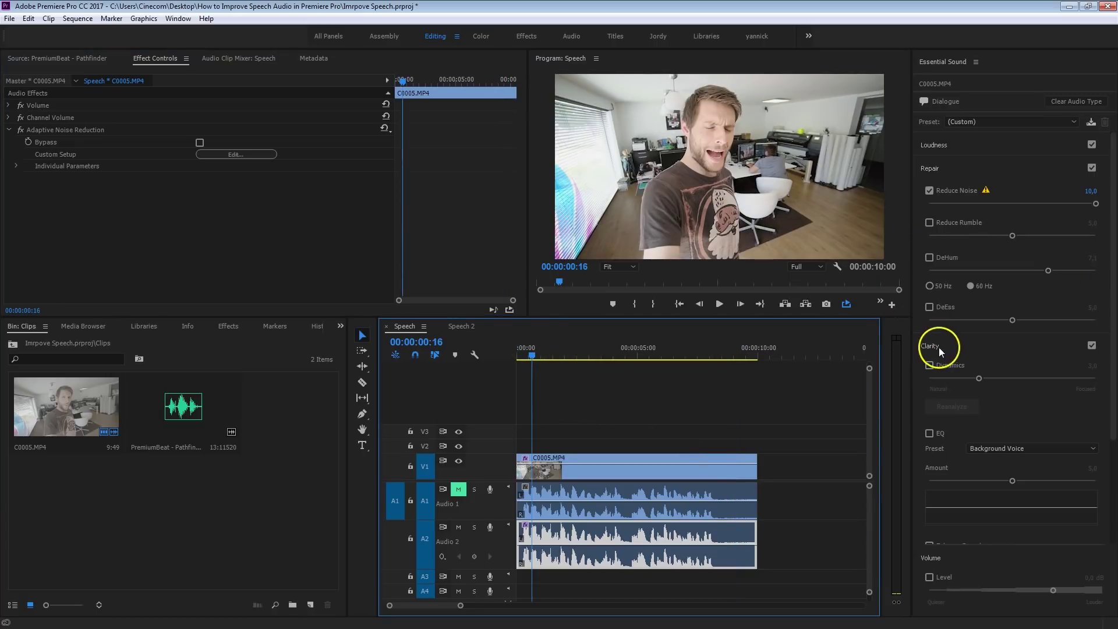
click(929, 367)
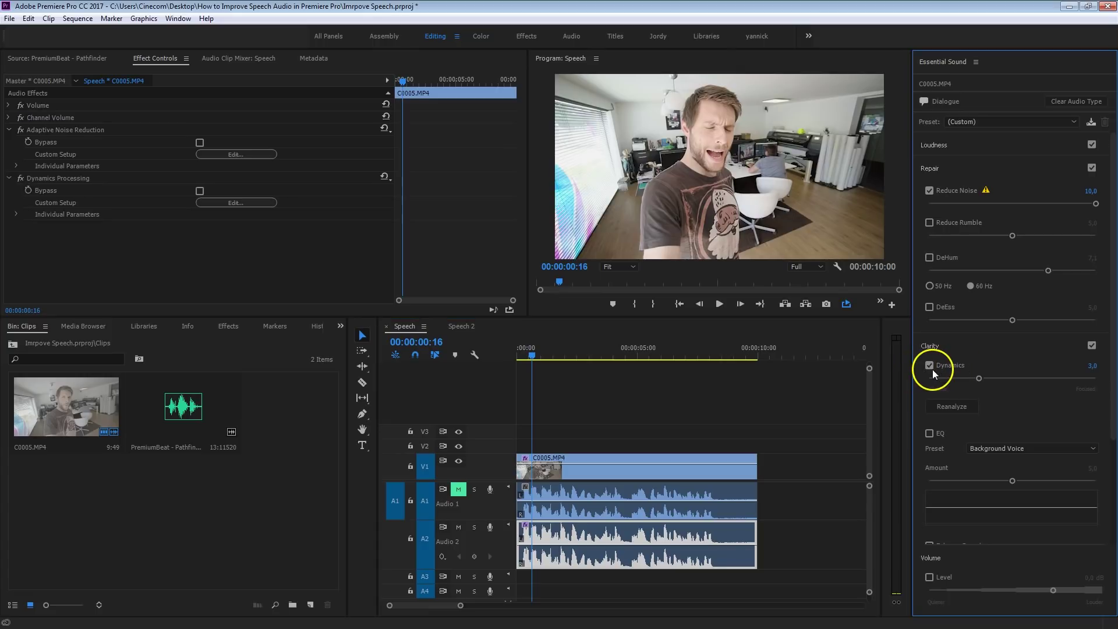
drag(1092, 367, 1106, 369)
key(space)
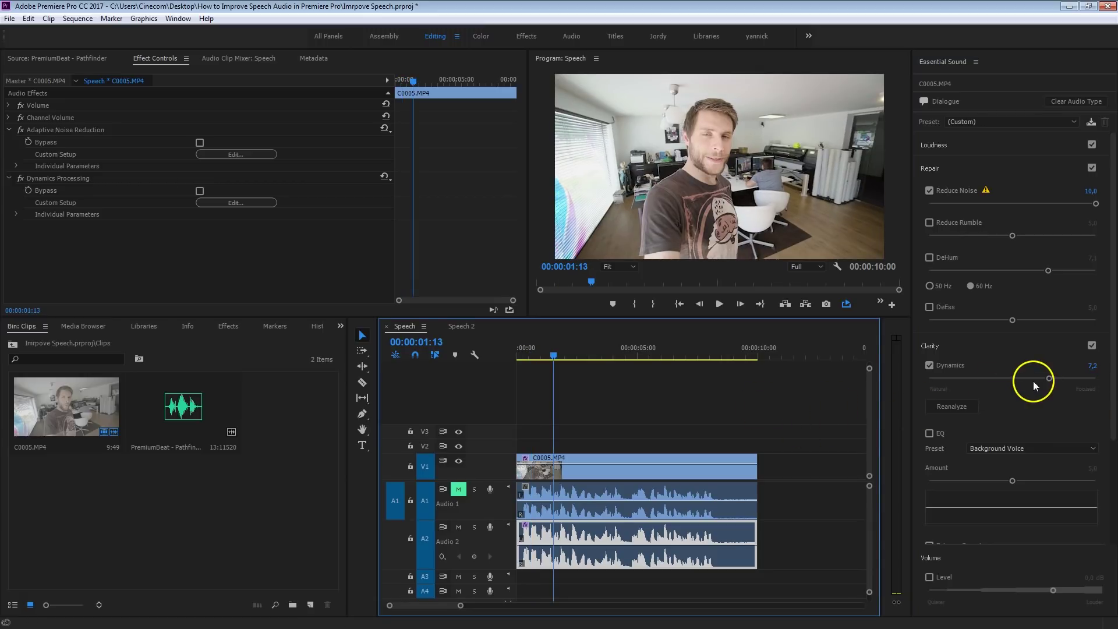
drag(539, 355, 484, 357)
click(1094, 366)
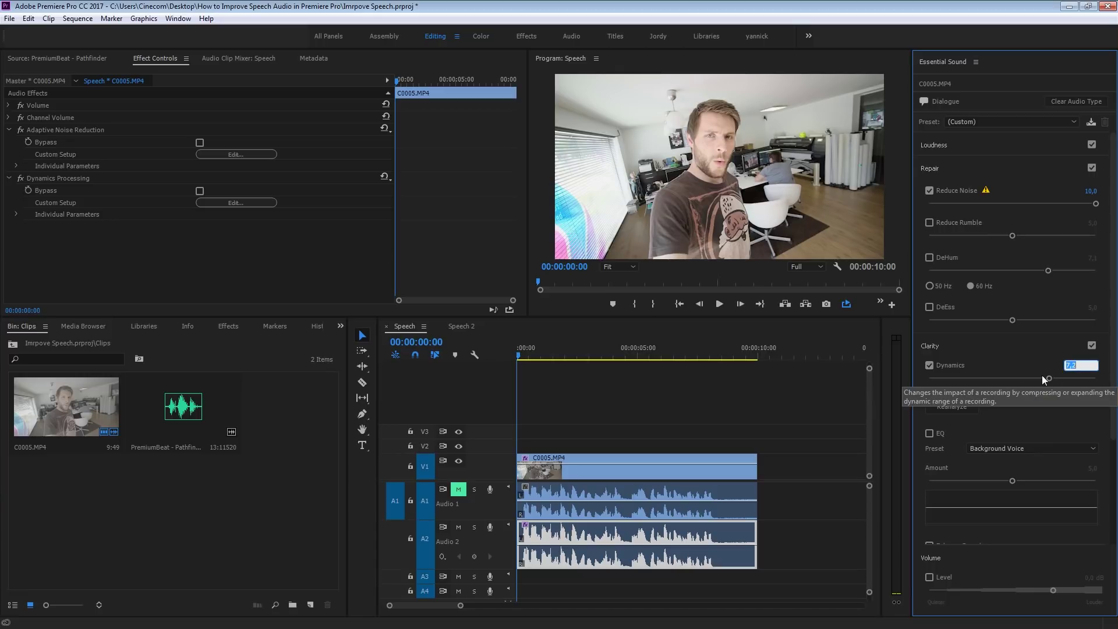
click(1064, 408)
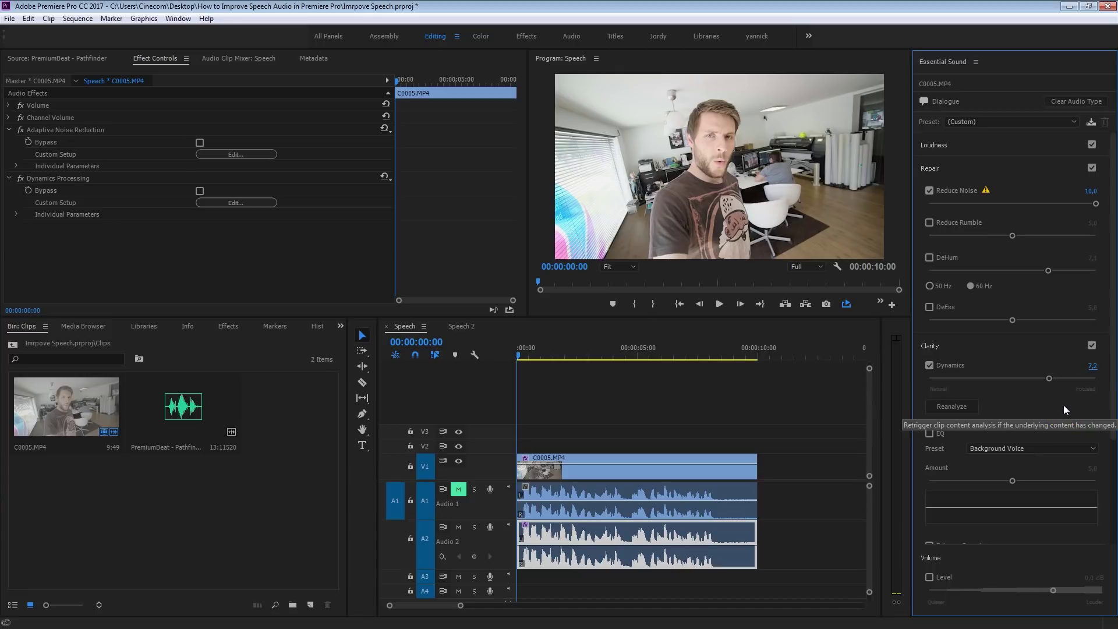
key(space)
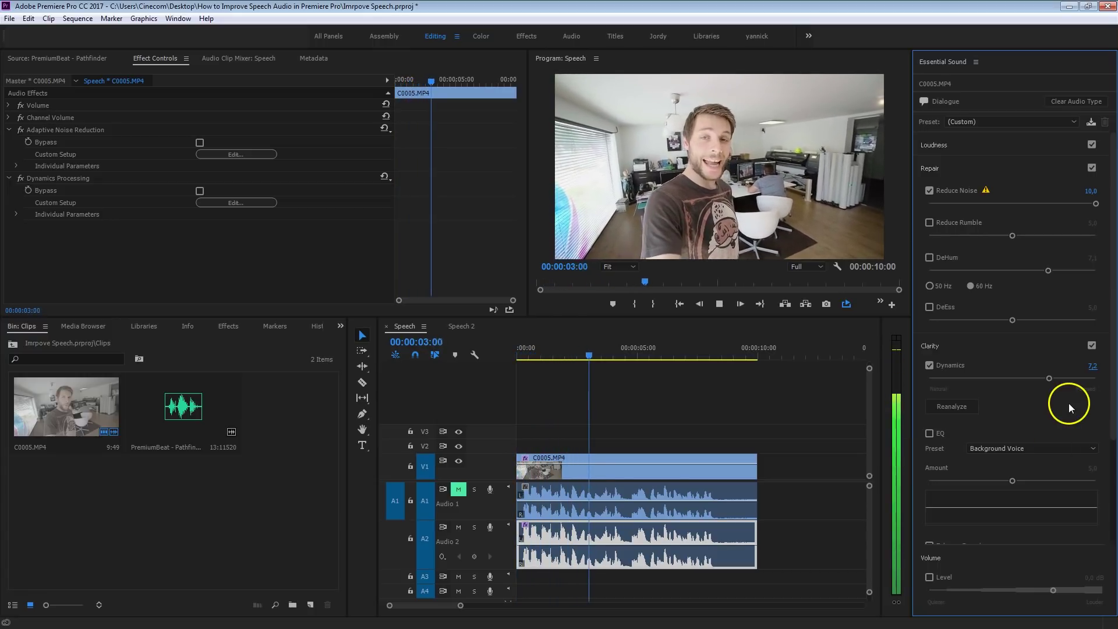
- Compare the sound with Dynamics off, then re-enable it at 10,0 and play back
click(930, 366)
click(635, 352)
key(Home)
key(space)
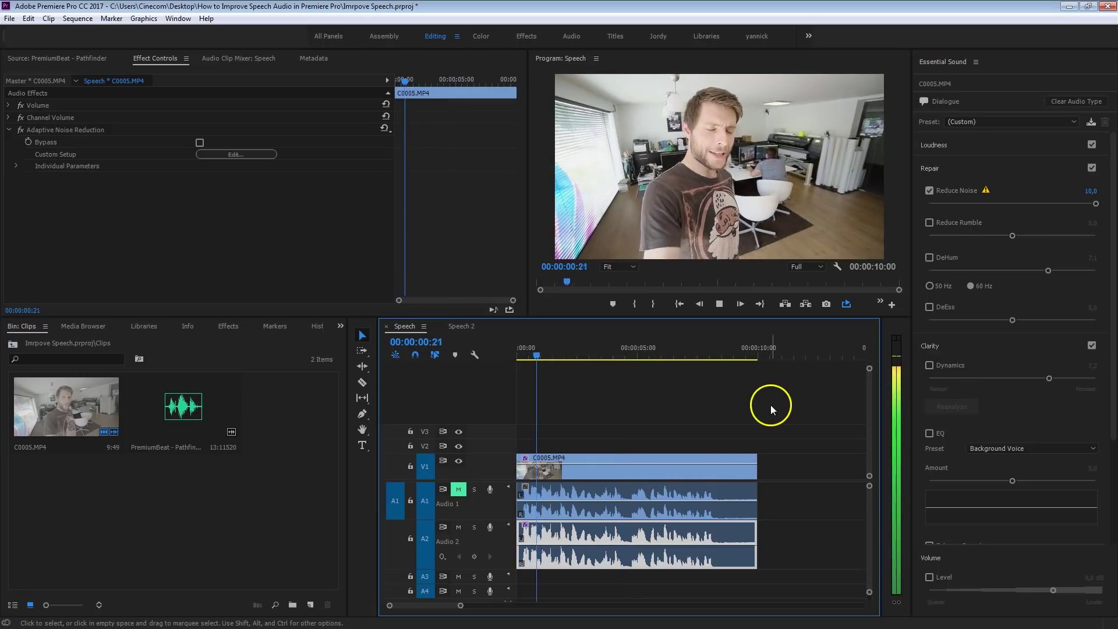
click(930, 366)
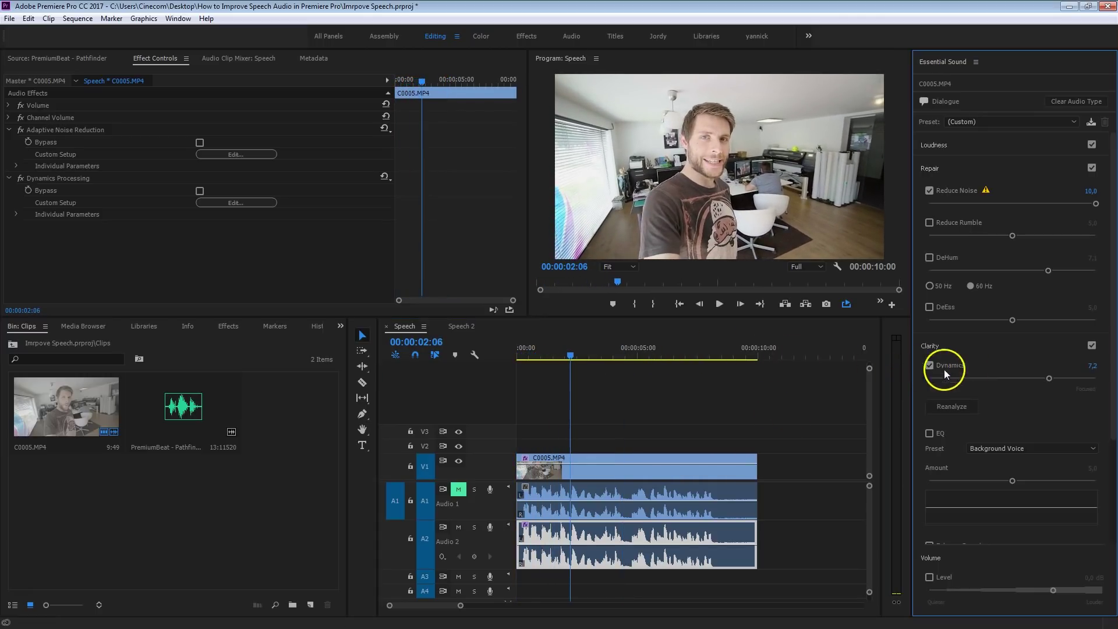
drag(1091, 366, 1112, 365)
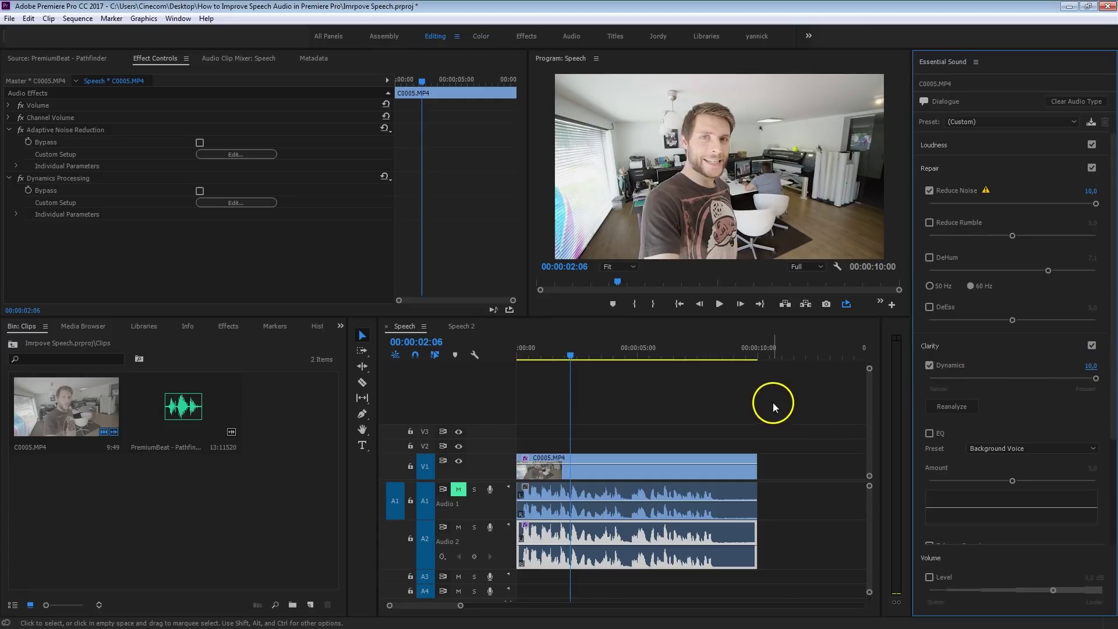
click(565, 352)
key(space)
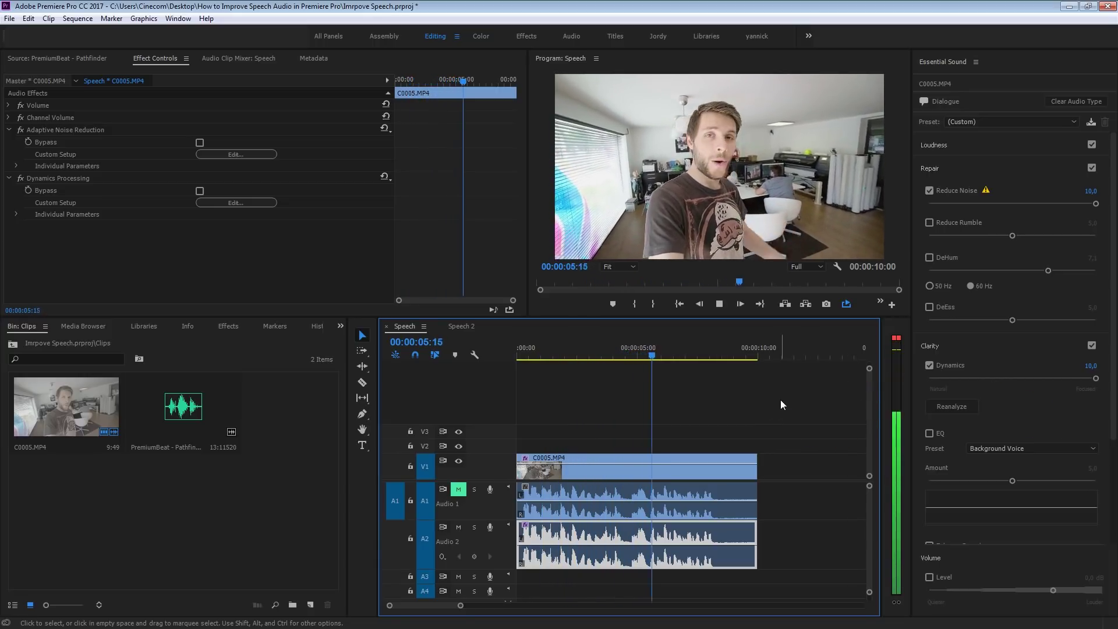
key(space)
- Enter 9 as the Dynamics value and replay from 00:00:00:16
click(1089, 365)
text(9)
key(Return)
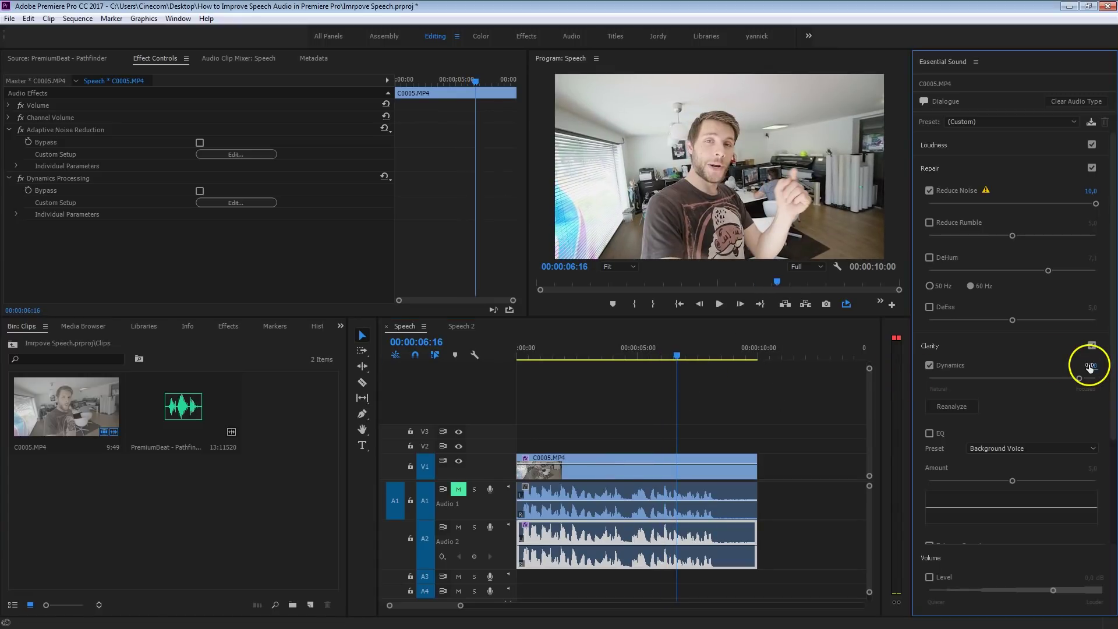
click(531, 350)
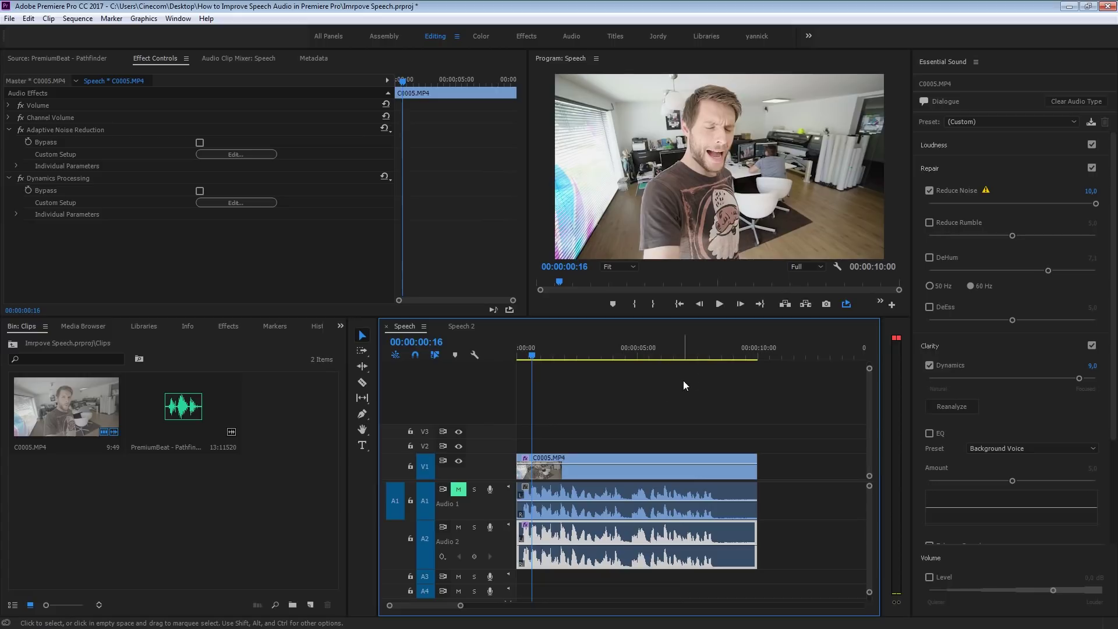
key(space)
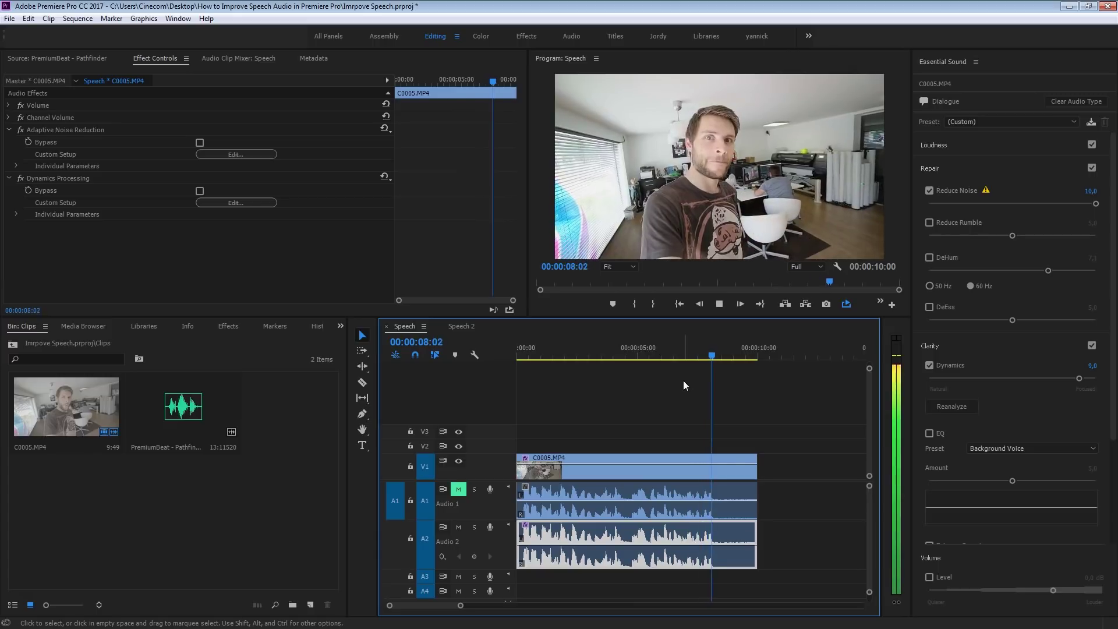
key(space)
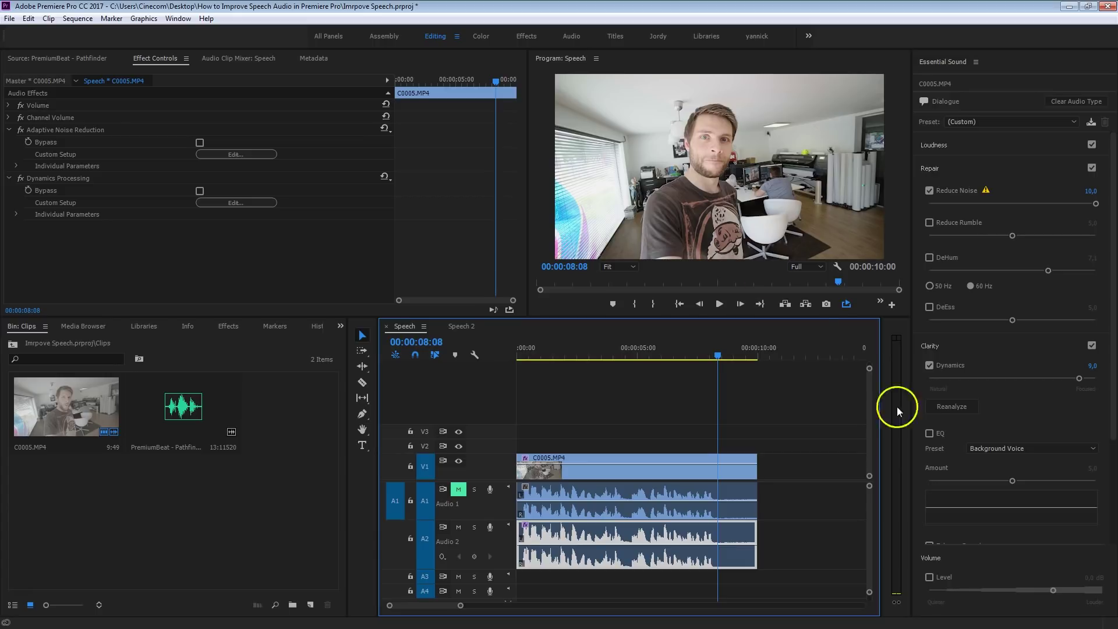
- Enable EQ and cut the Graphic Equalizer's <31 Hz and >16k Hz bands to -24
click(929, 435)
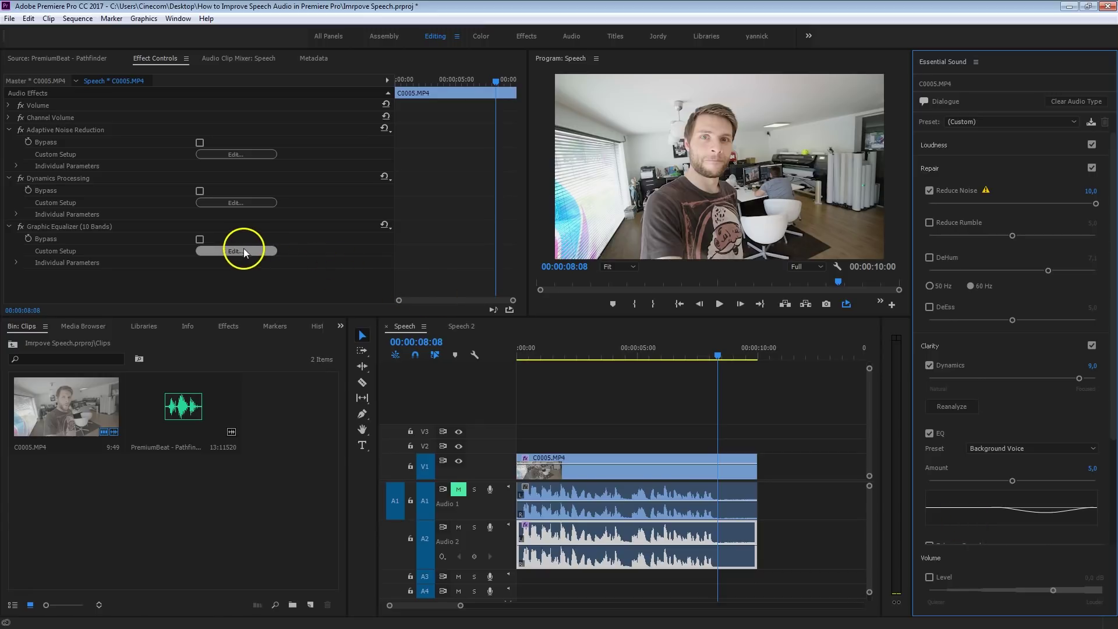
click(259, 255)
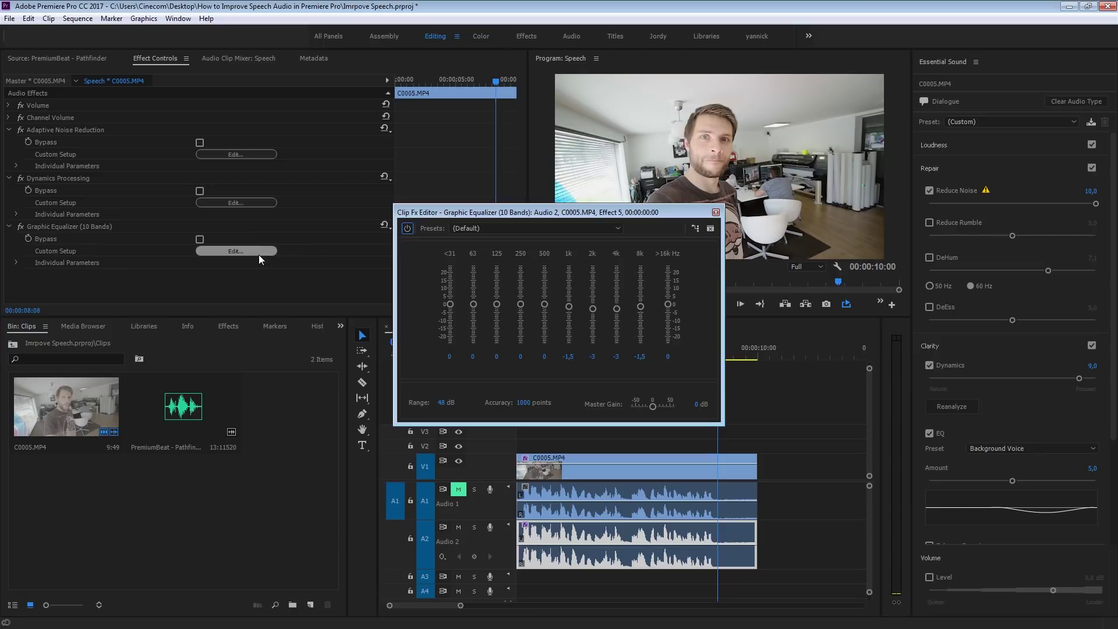
click(268, 259)
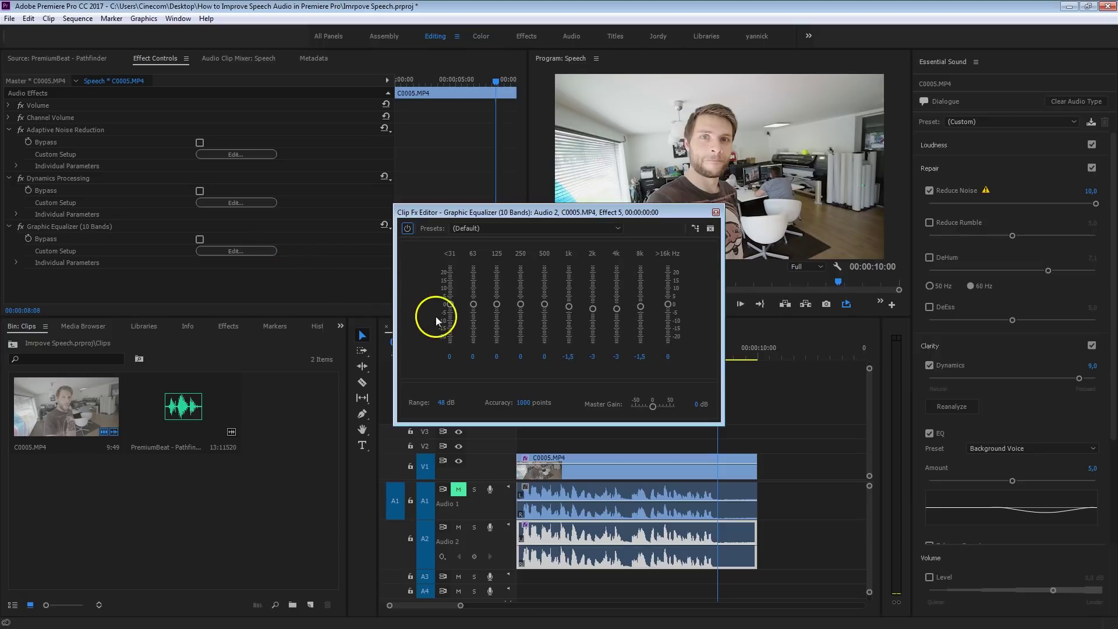
drag(450, 305, 438, 361)
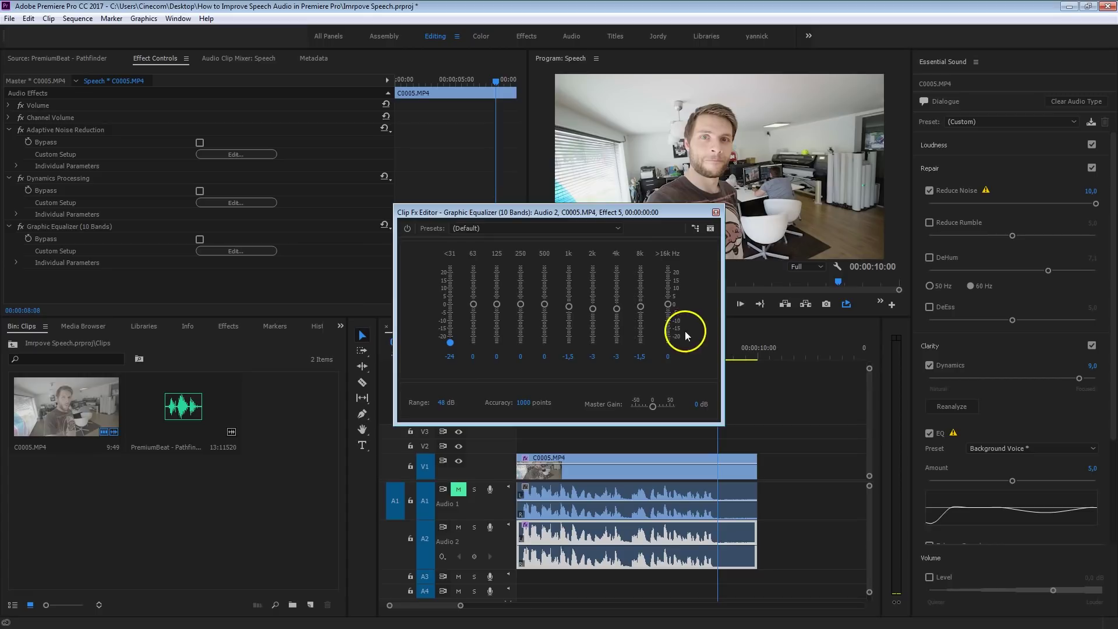
drag(668, 305, 656, 442)
drag(634, 214, 445, 175)
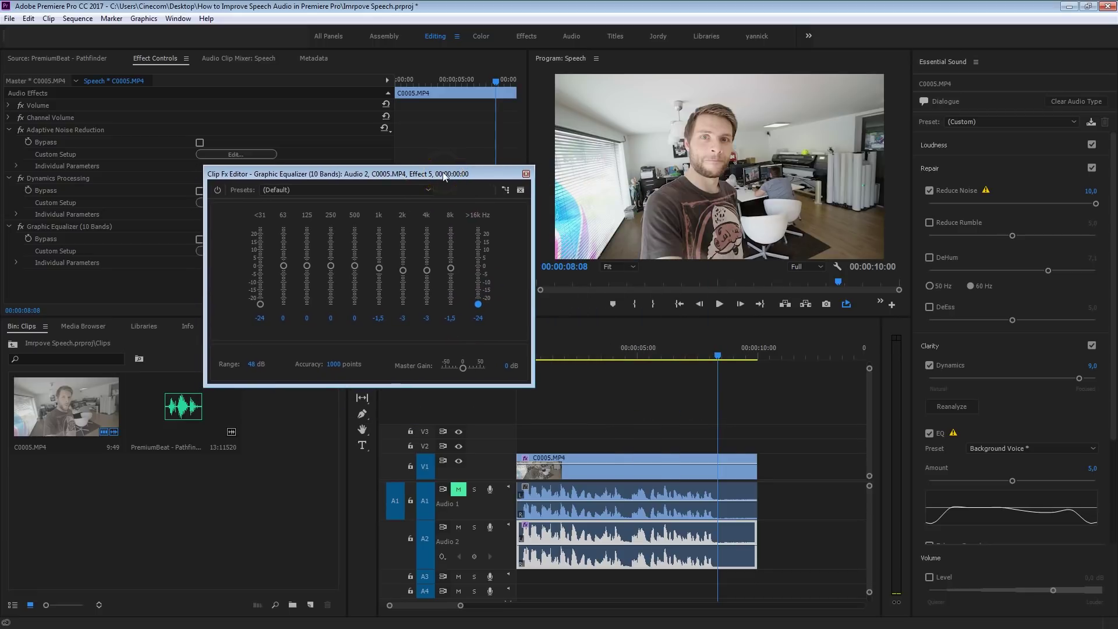
click(463, 271)
- Open the program monitor's button customization and close it without changes
click(848, 303)
click(892, 304)
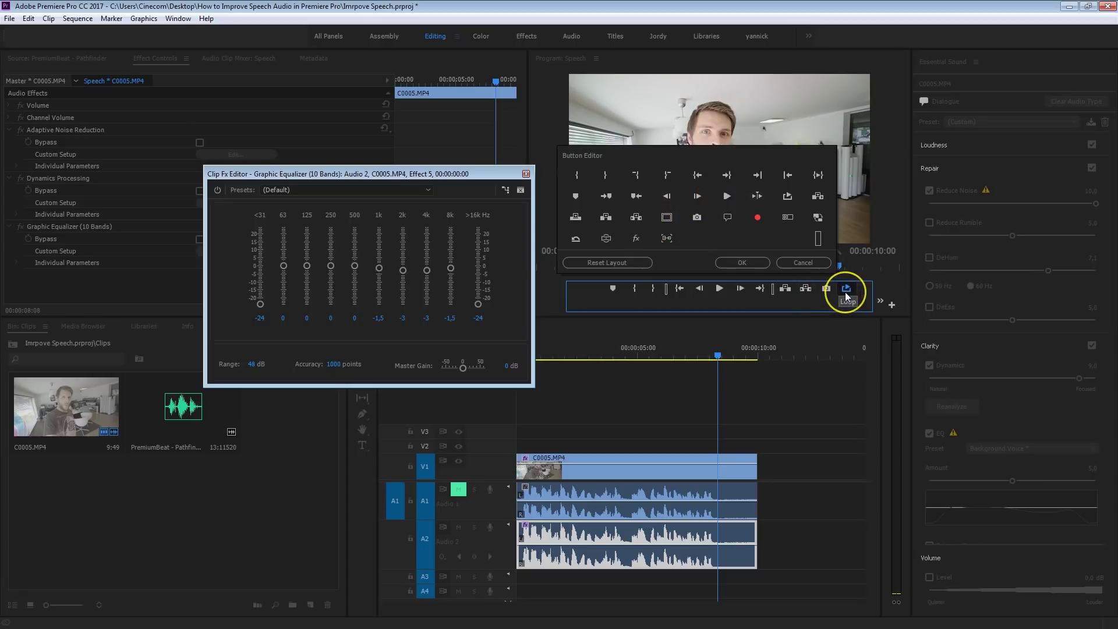
click(802, 262)
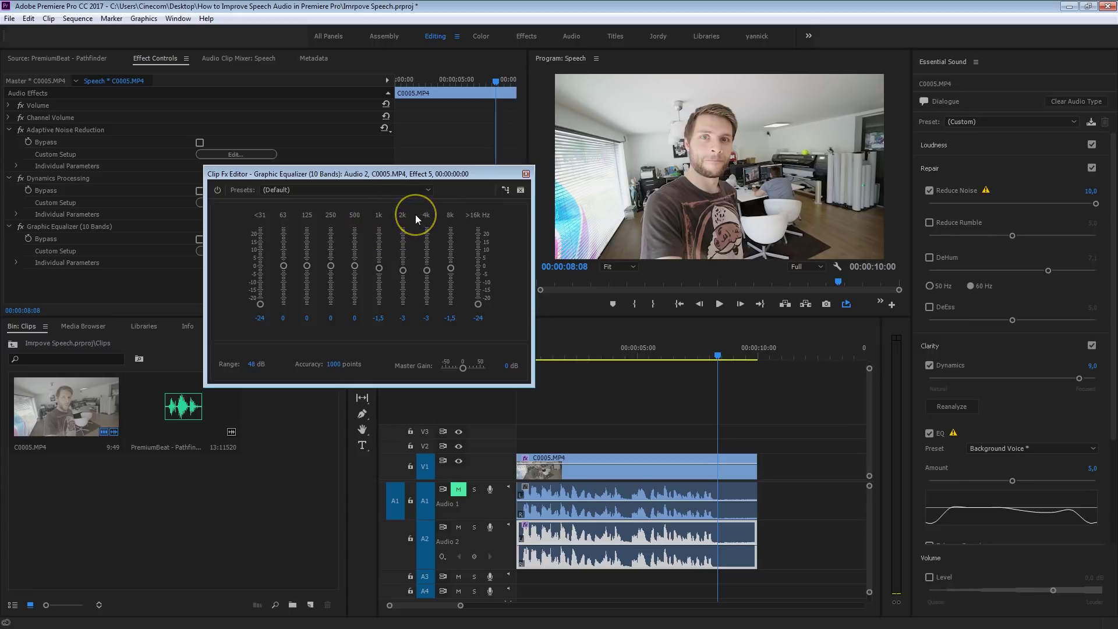
- Audition the equalizer while boosting the 8k and 2k bands to +24 dB
key(Home)
key(space)
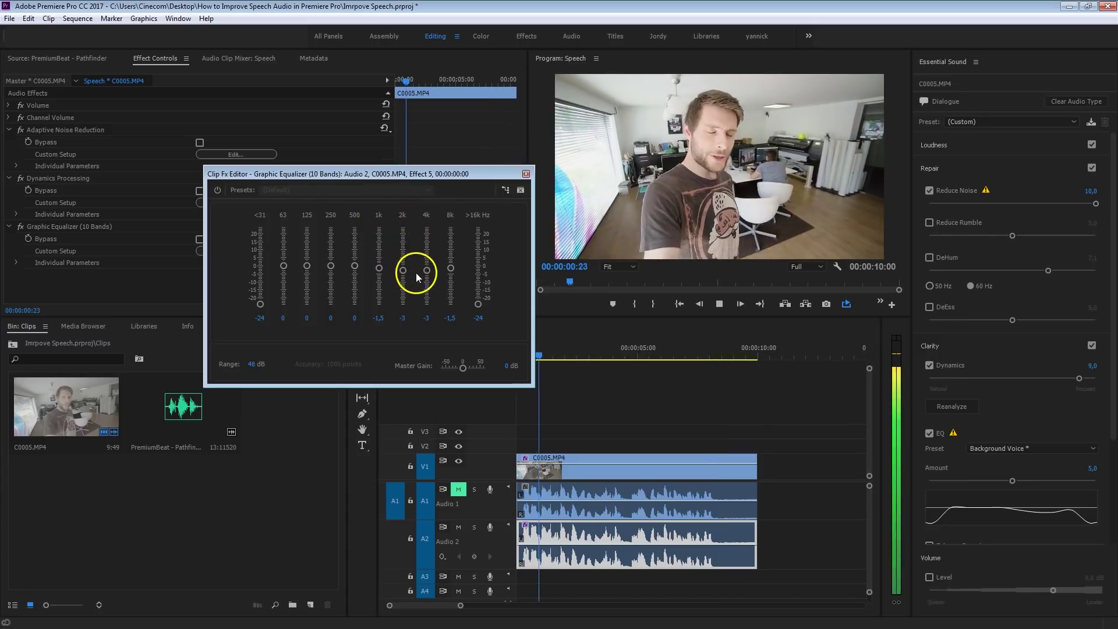
drag(450, 268, 375, 270)
key(space)
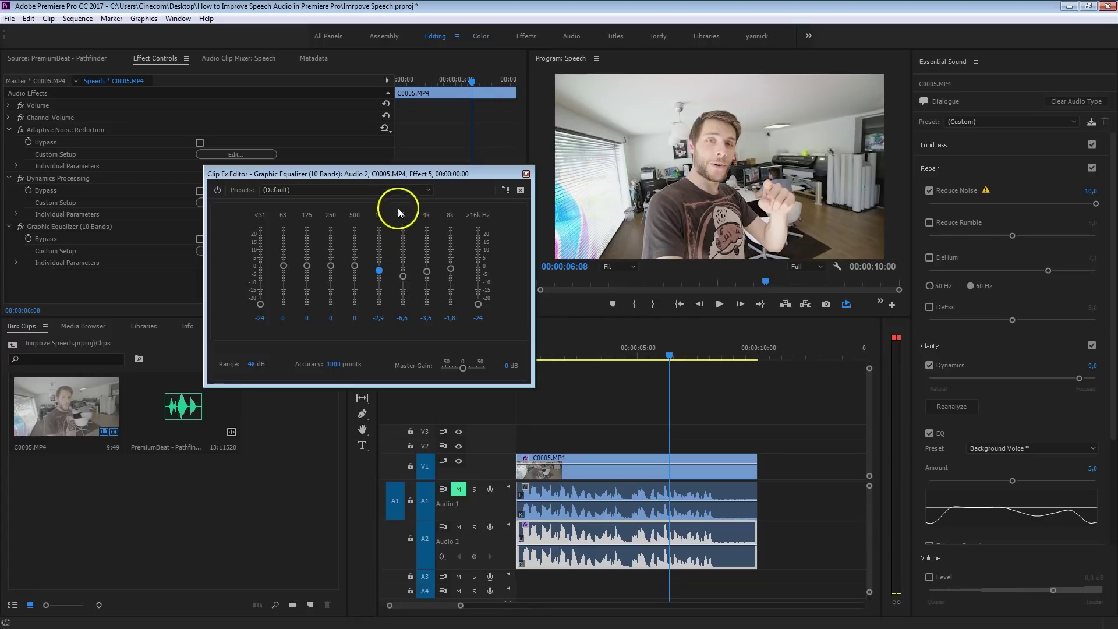
drag(571, 341, 515, 350)
drag(402, 276, 401, 226)
key(space)
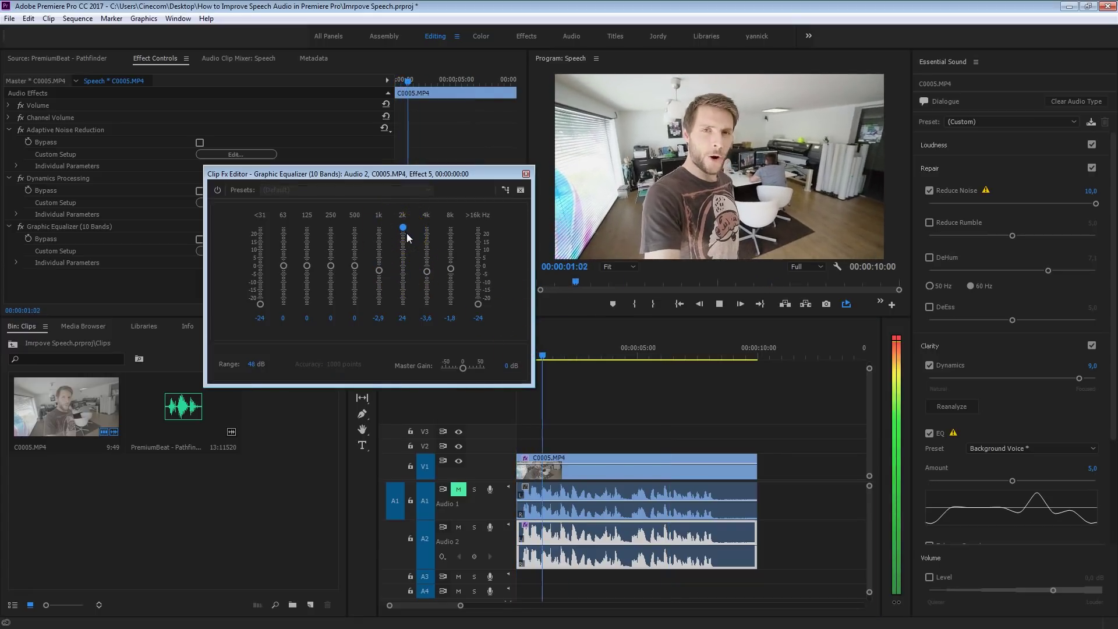
key(space)
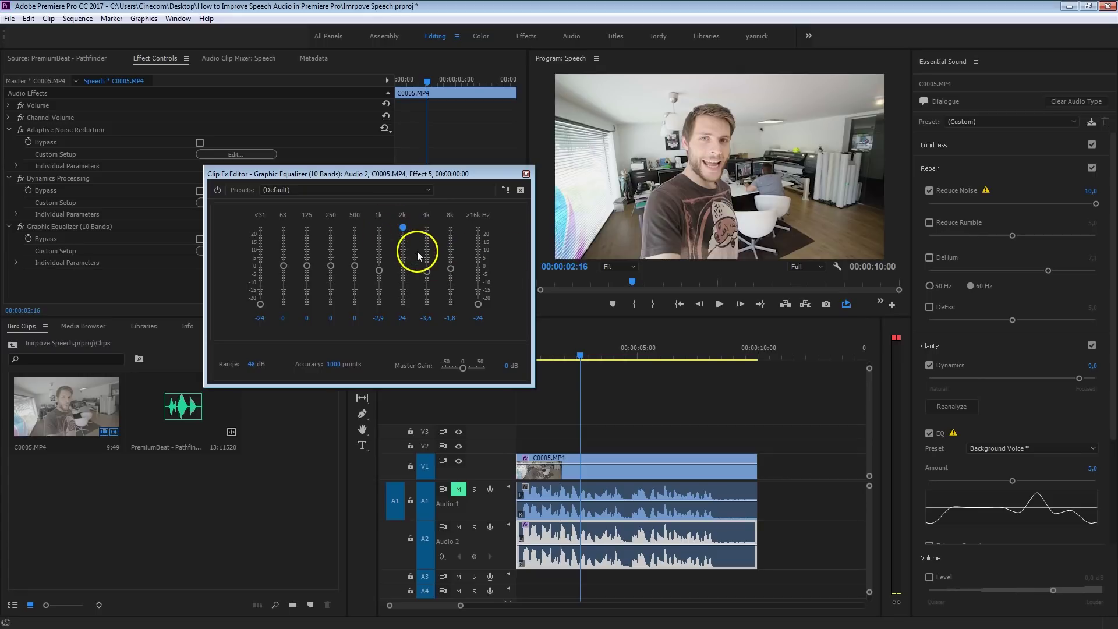
- Cut the 2k band to -10,9 dB and reset the 1k, 4k and 8k bands to 0
drag(403, 272, 379, 262)
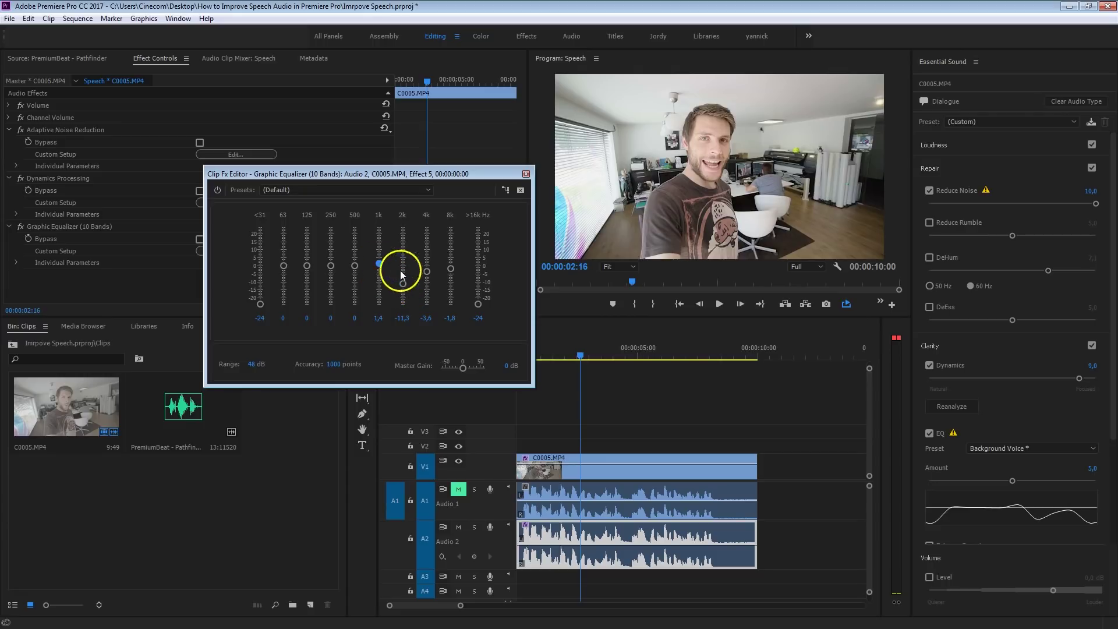
click(380, 317)
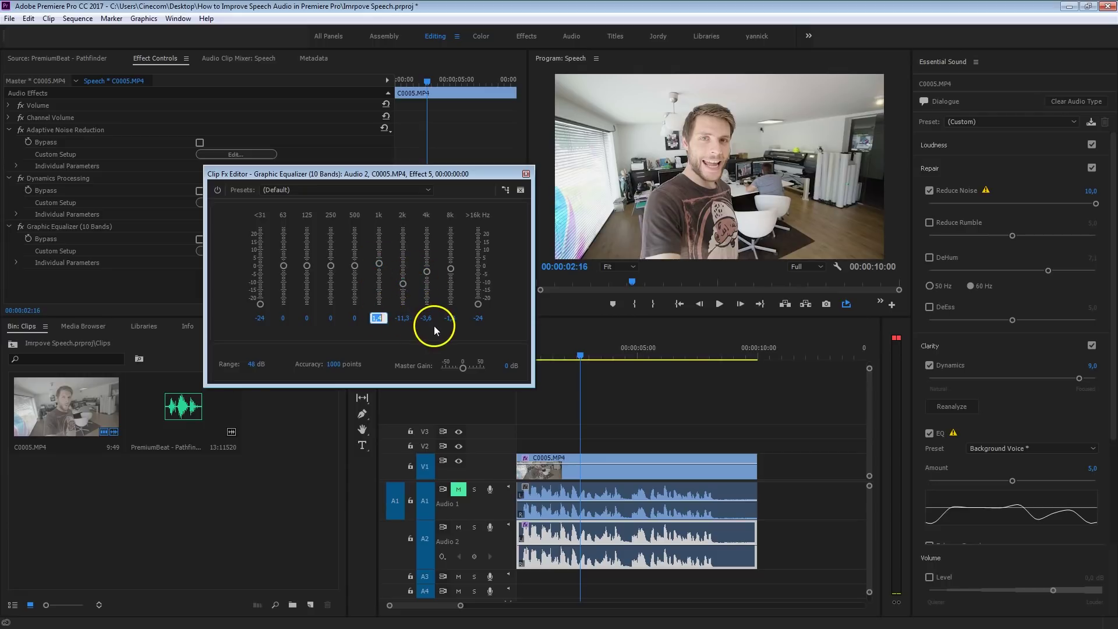
text(0)
key(Return)
text(0)
click(452, 317)
text(0)
key(Return)
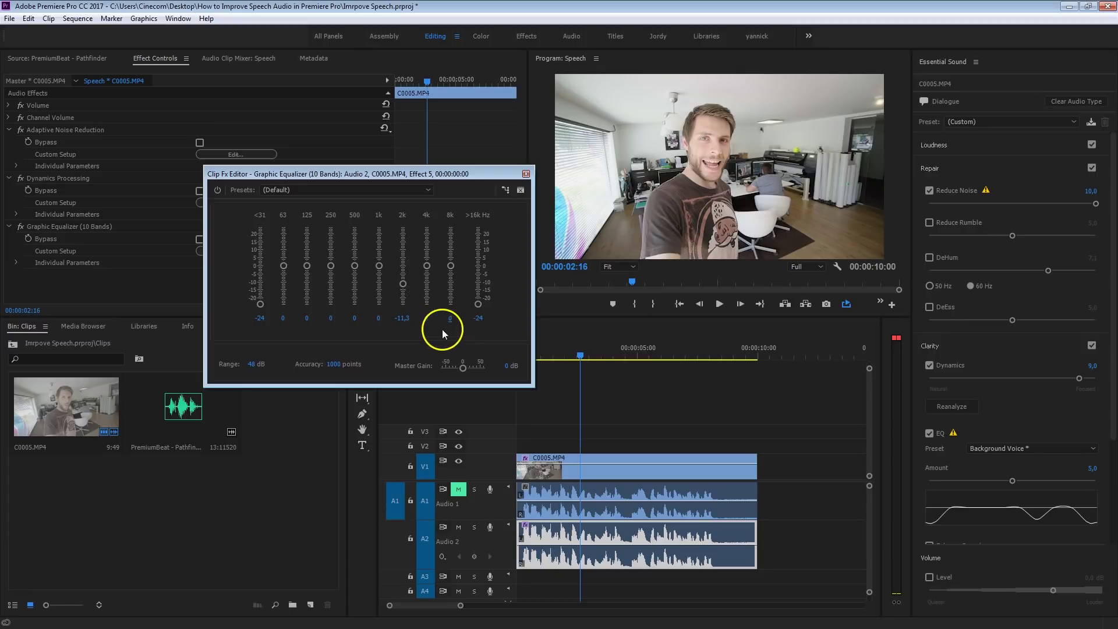
drag(402, 281, 404, 287)
drag(429, 173, 358, 170)
- Boost the 125 Hz band by several dB and audition from the sequence start
click(485, 351)
key(Home)
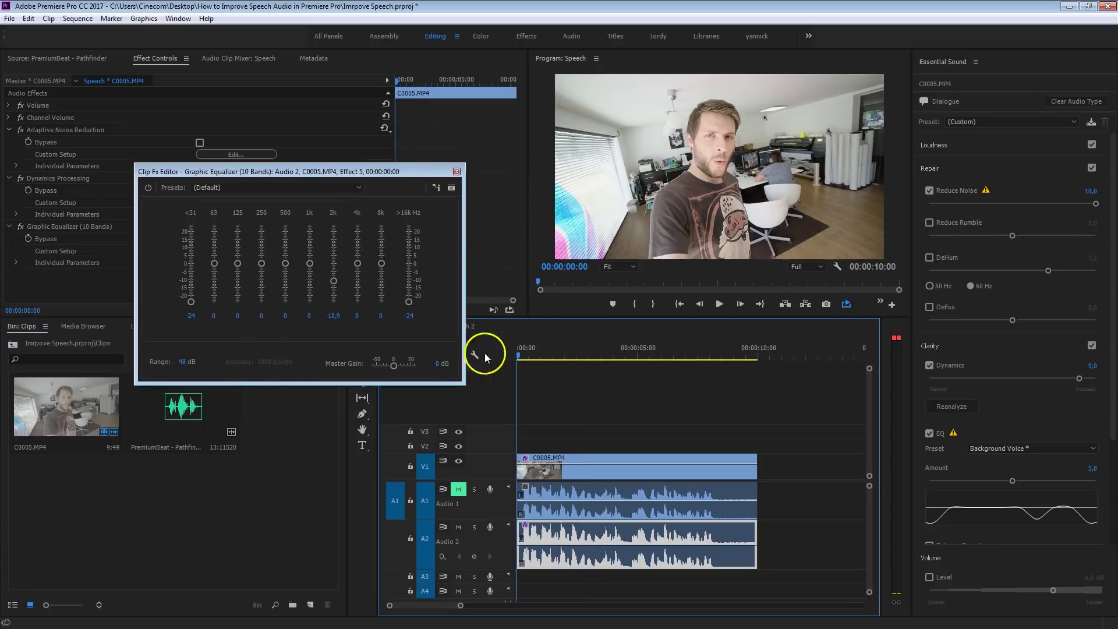
key(space)
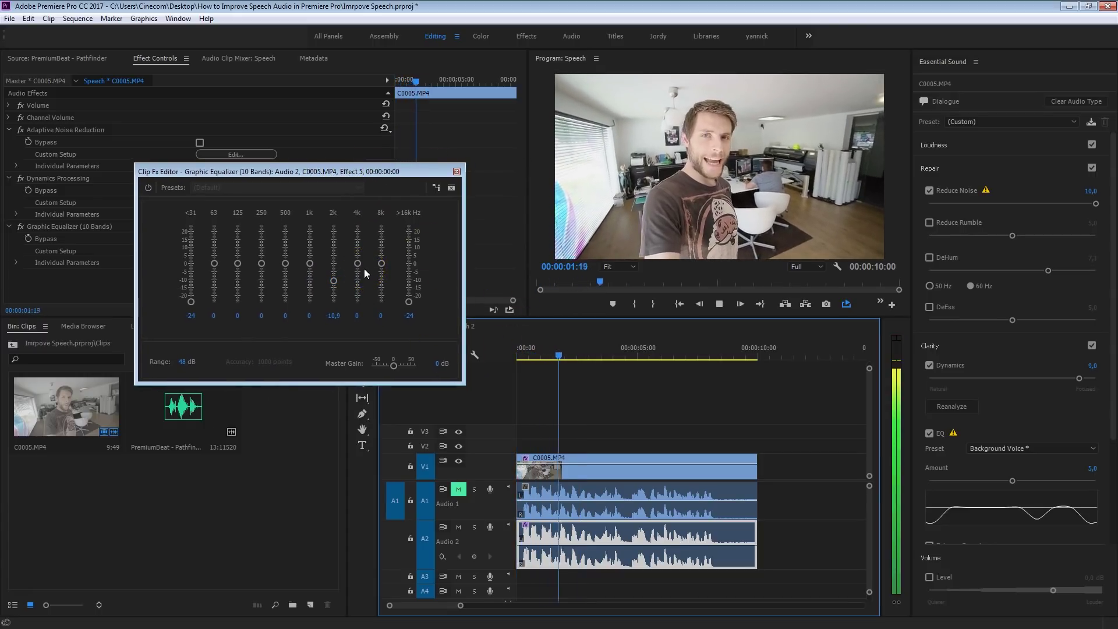
click(334, 282)
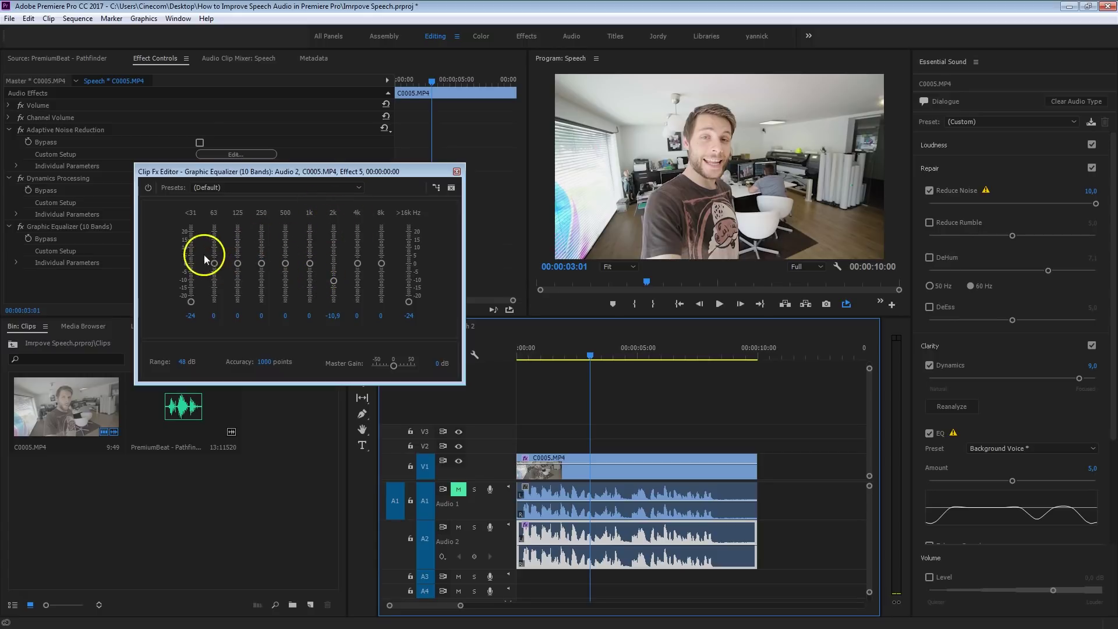
drag(238, 263, 286, 260)
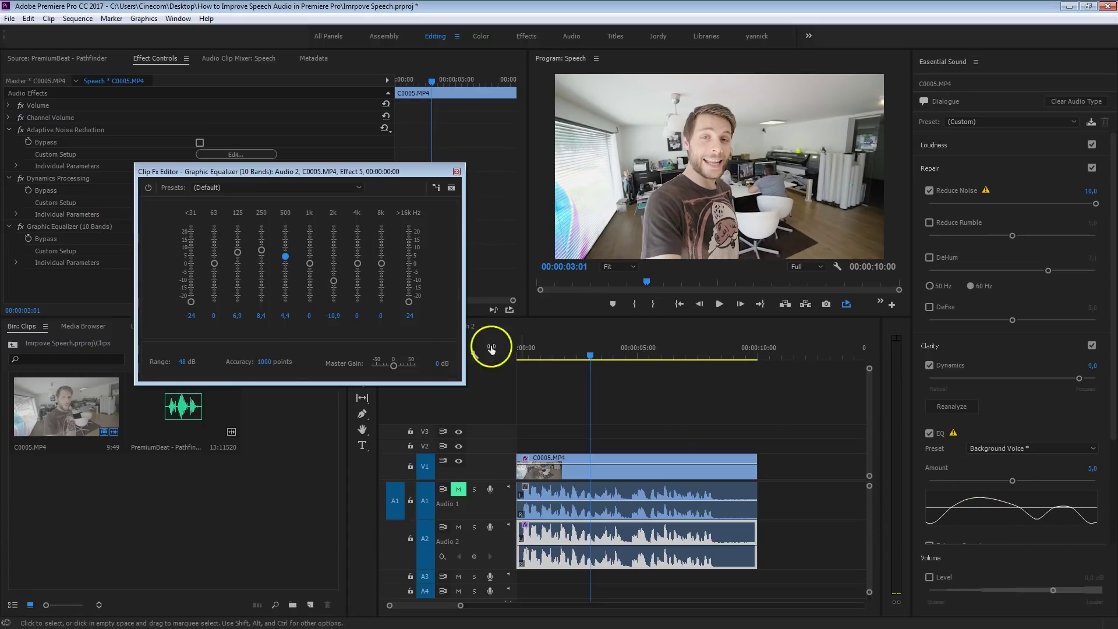
click(554, 345)
key(Home)
key(space)
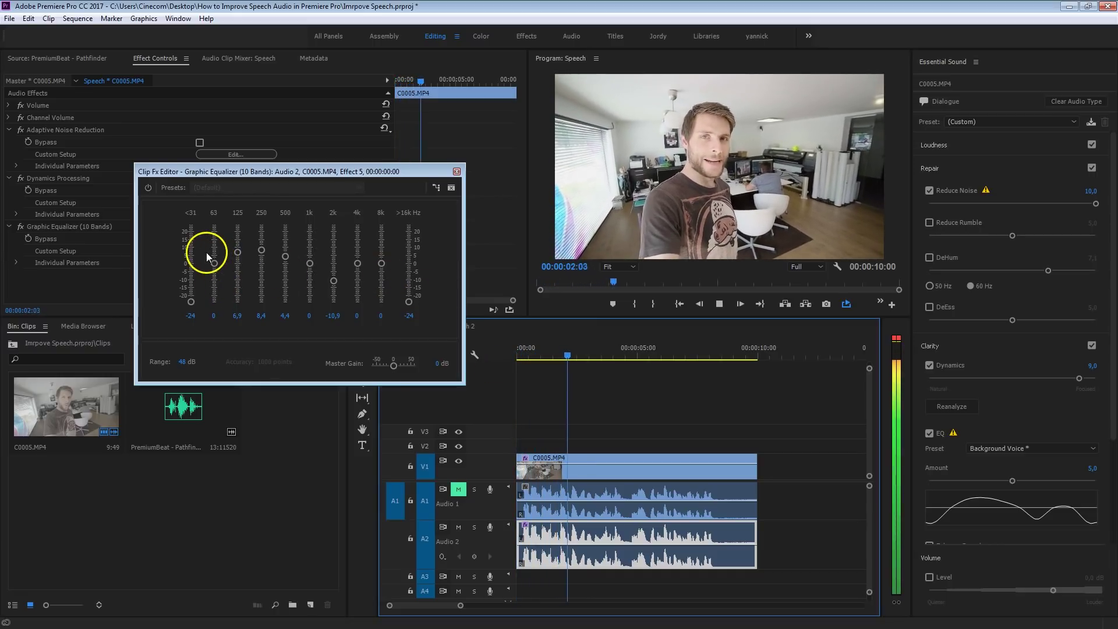
- Raise the 63 Hz band to 4 dB and audition again
drag(214, 263, 214, 257)
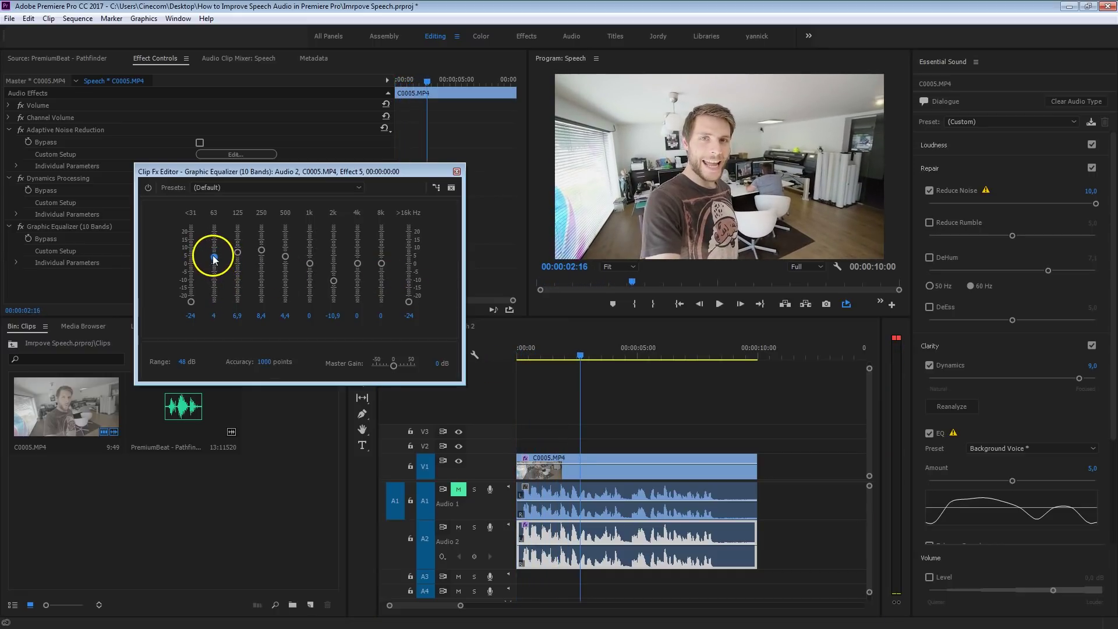
click(585, 336)
key(Home)
key(space)
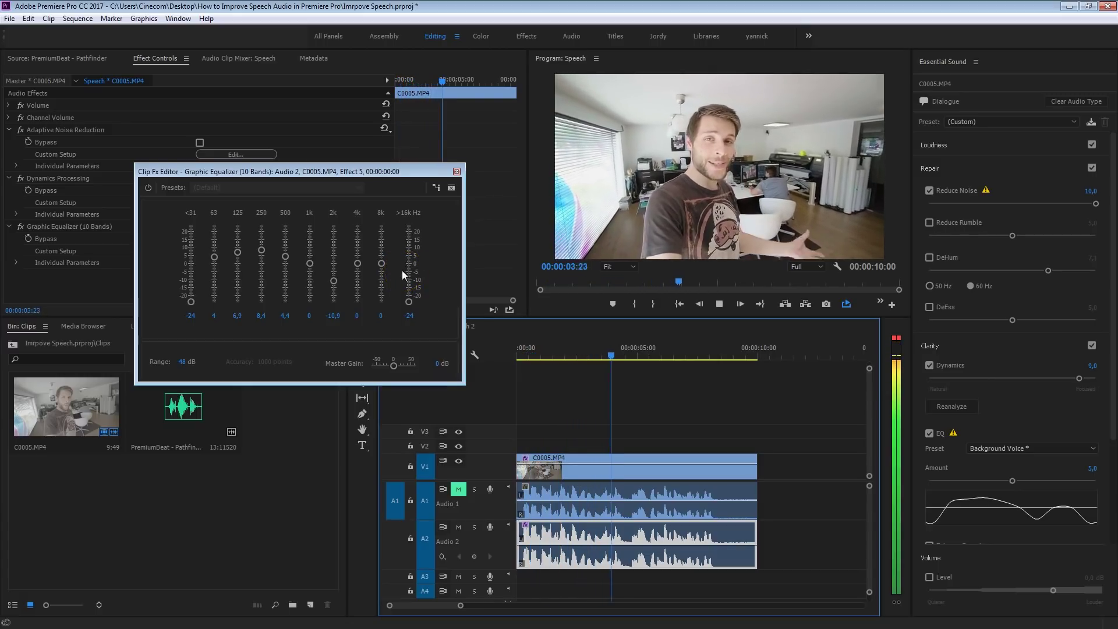
click(402, 270)
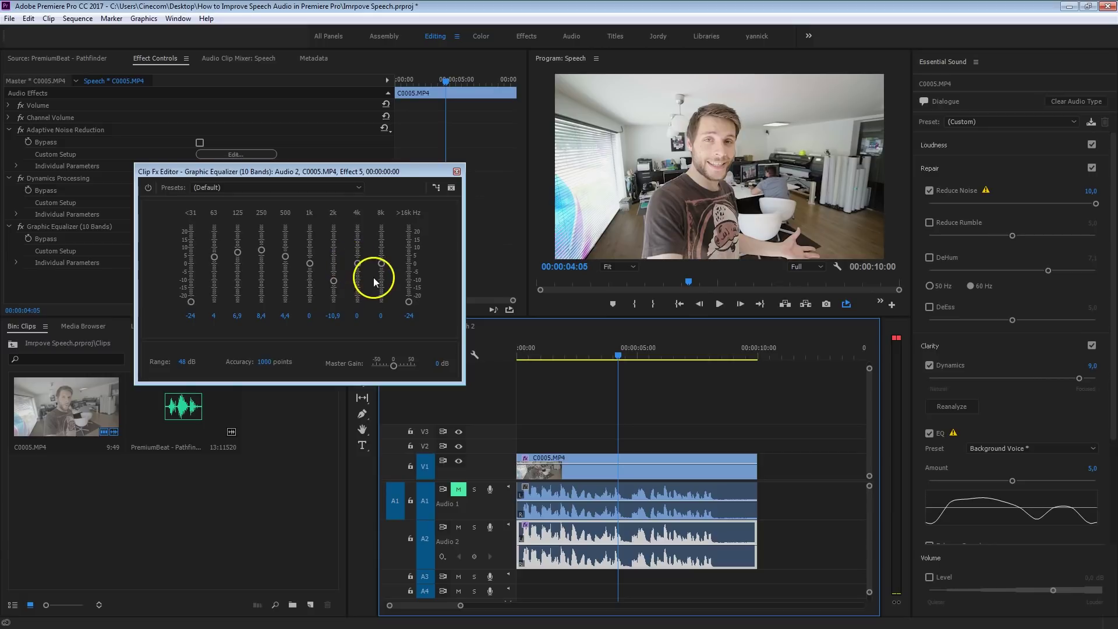
- Raise the 4k band to 4 dB, audition the result, and close the equalizer
click(356, 249)
drag(361, 265, 358, 260)
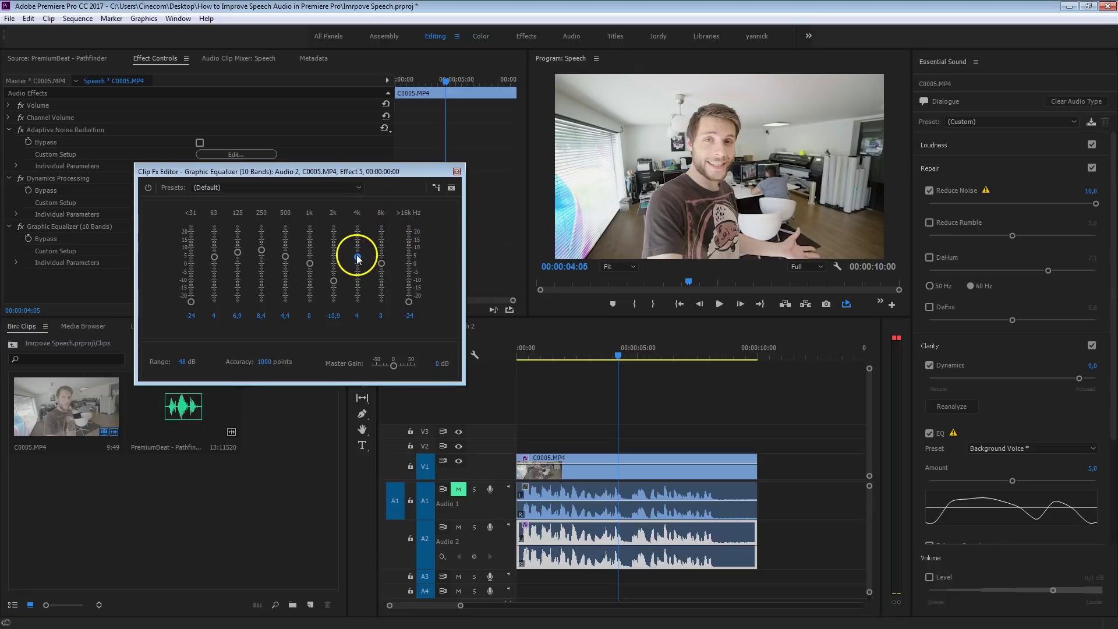
click(550, 342)
key(Home)
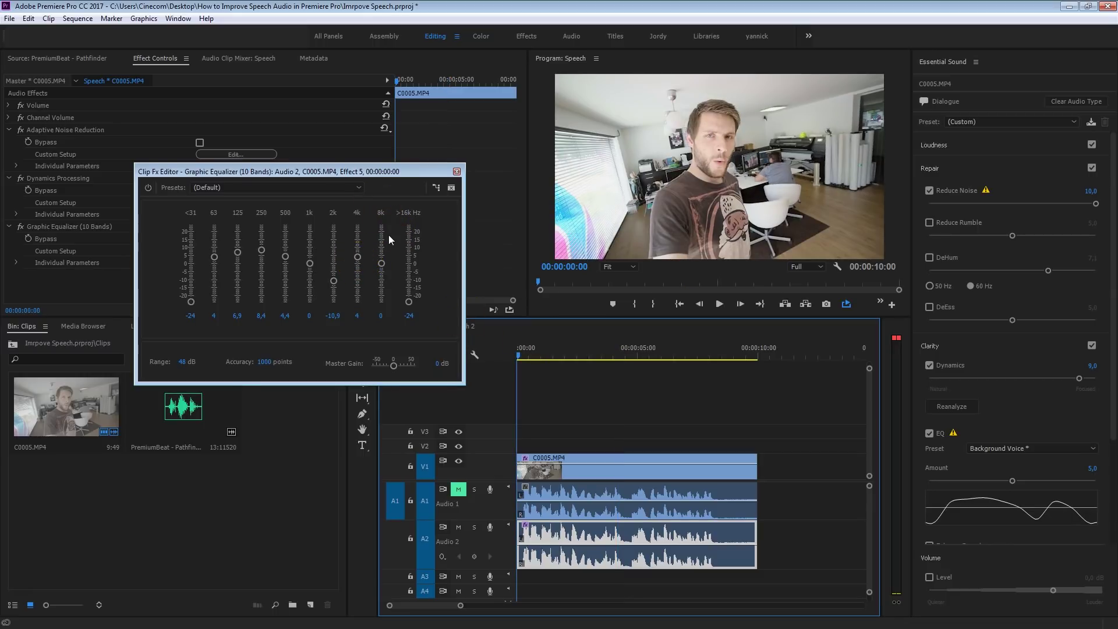
key(space)
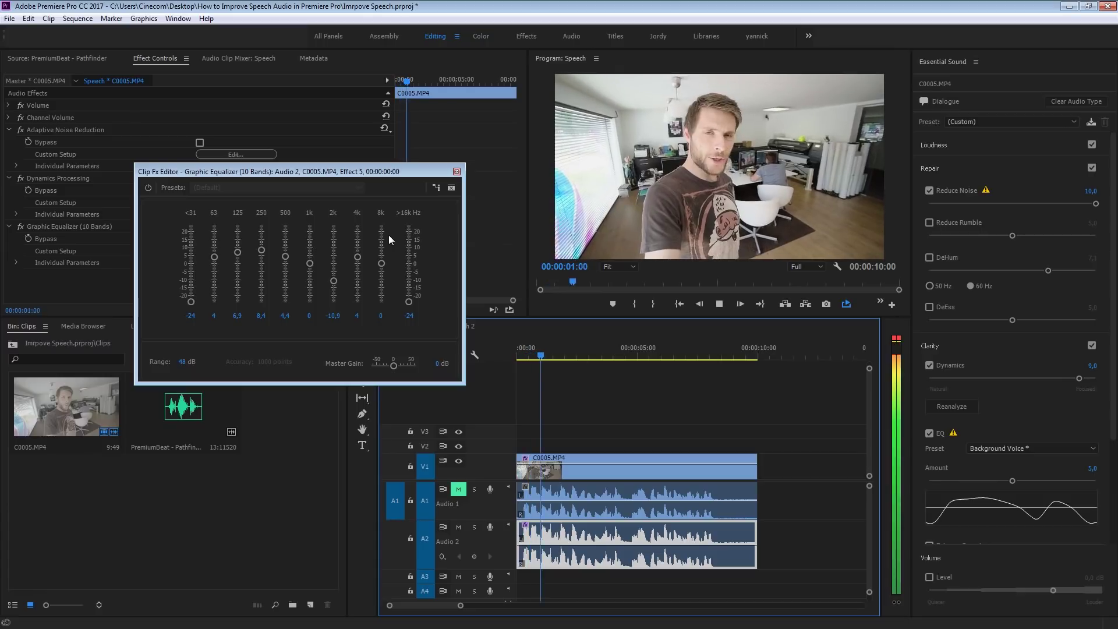
click(365, 280)
click(453, 191)
click(457, 172)
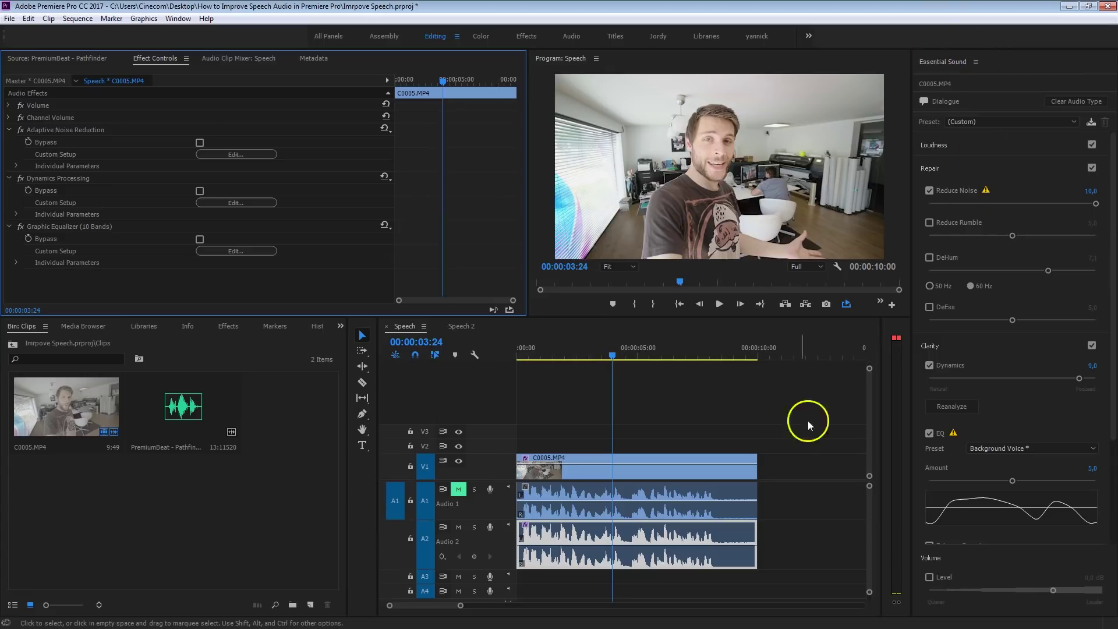
- Filter Effects for 'limi' and drop Hard Limiter onto the Audio 2 clip
click(221, 329)
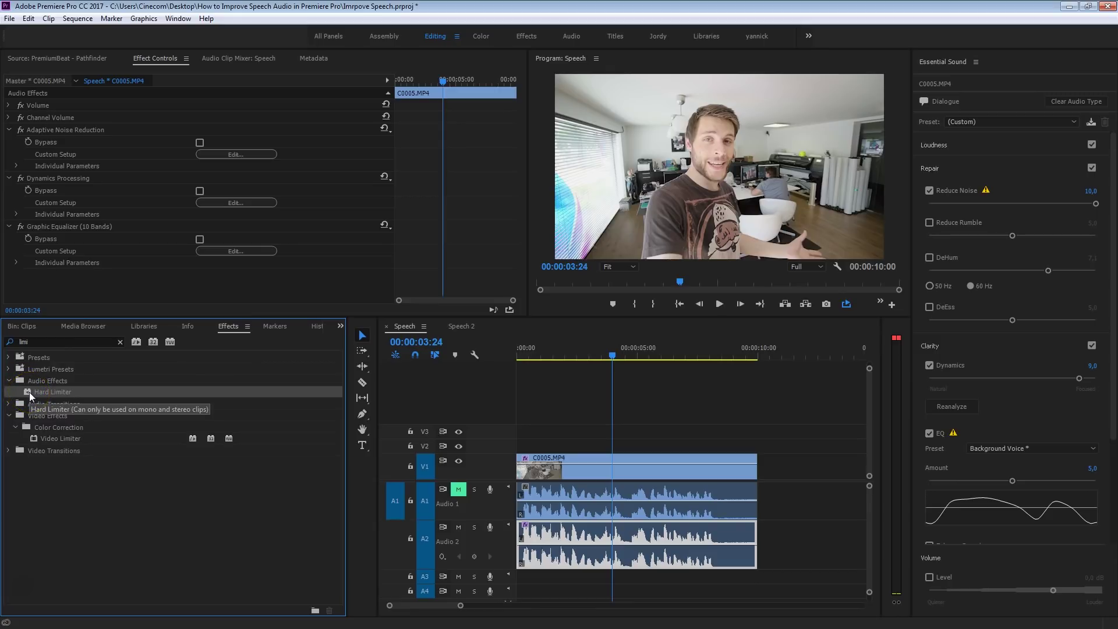
drag(29, 392, 574, 553)
scroll(485, 284, down, 2)
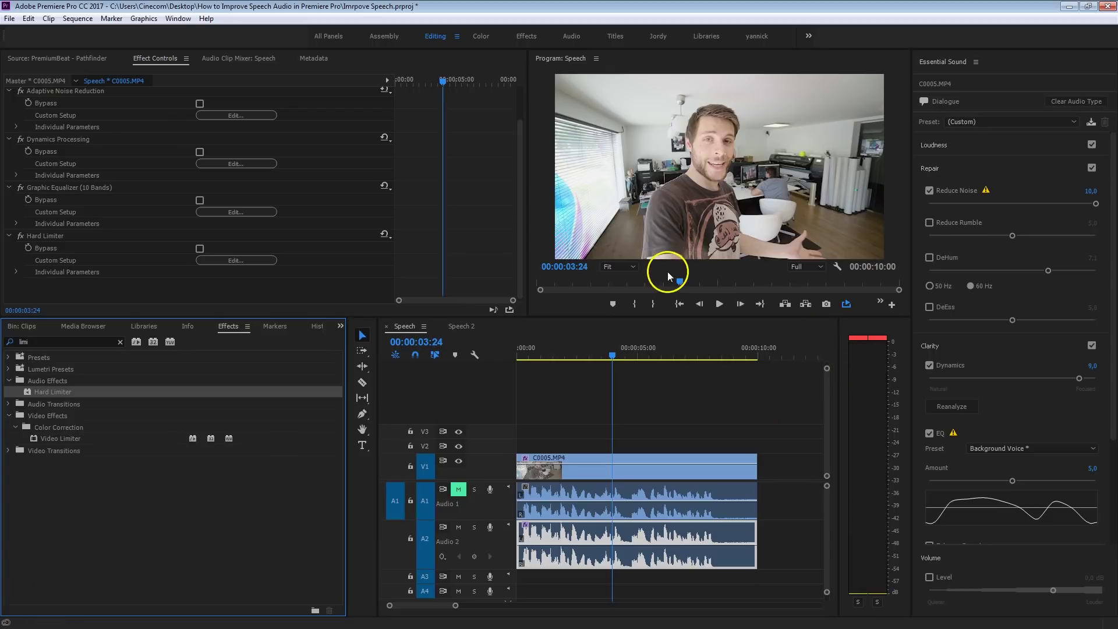
- Apply the Hard Limiter's 'Limit to -.1dB' preset and return to the sequence start
click(49, 235)
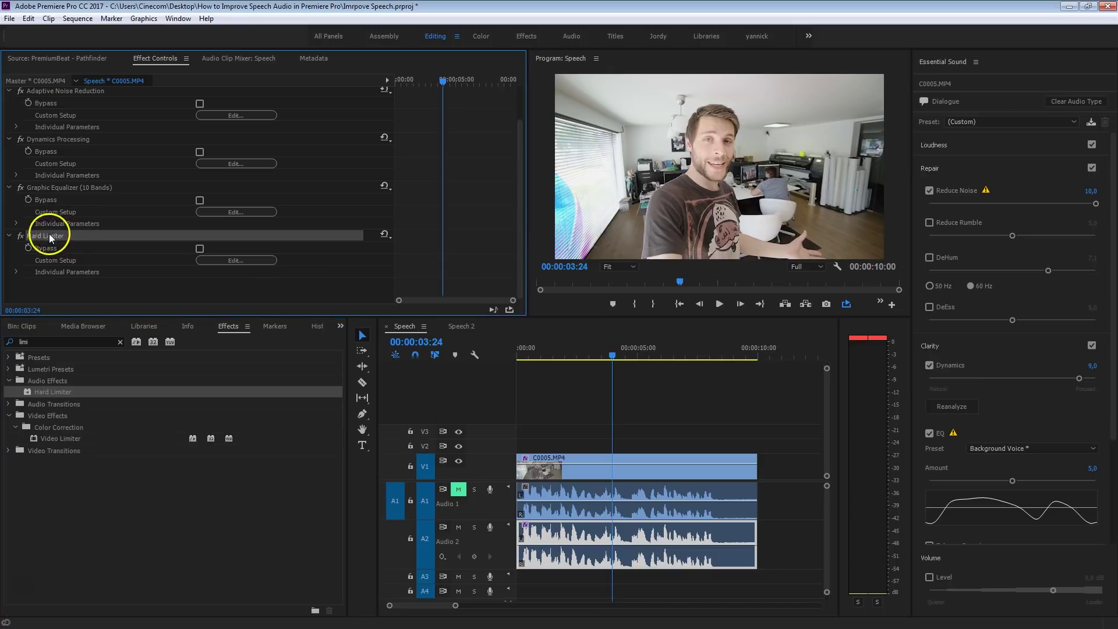
click(254, 260)
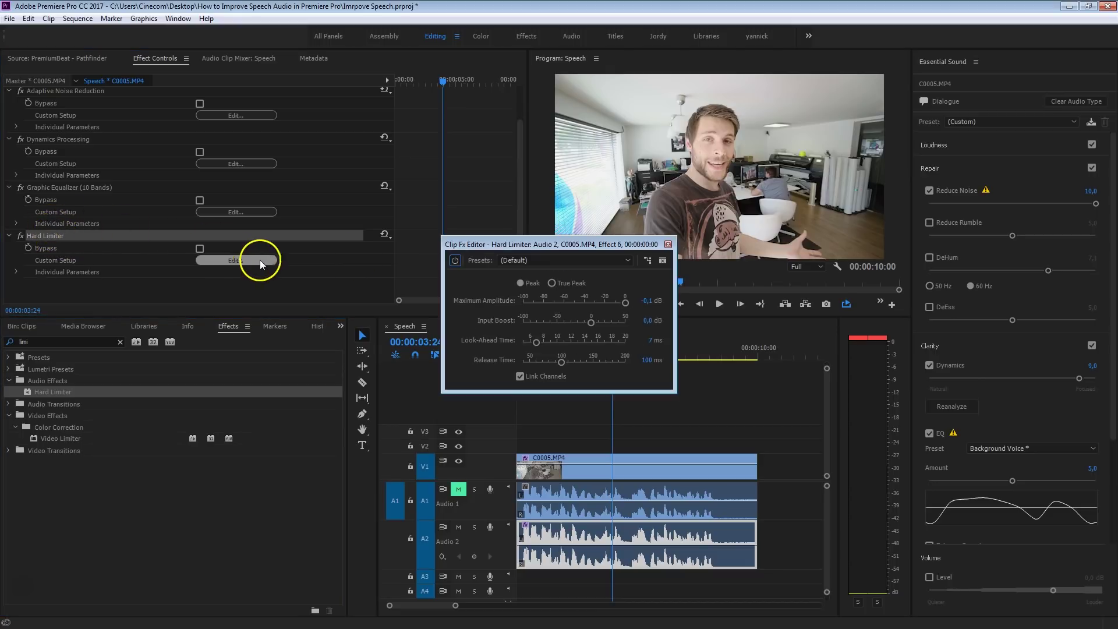
click(535, 261)
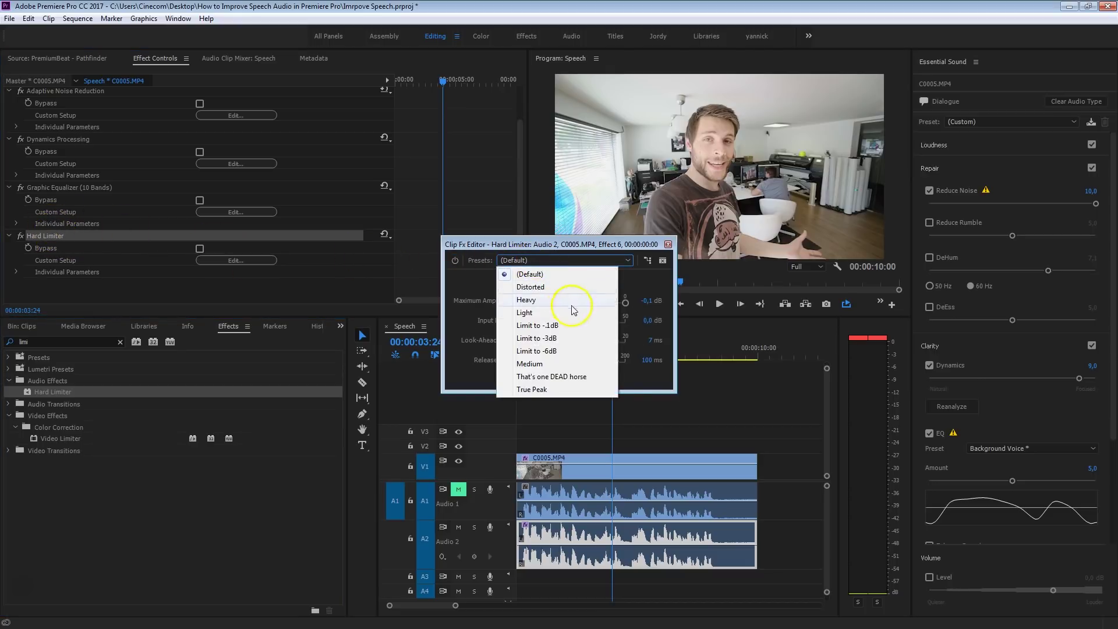
click(588, 325)
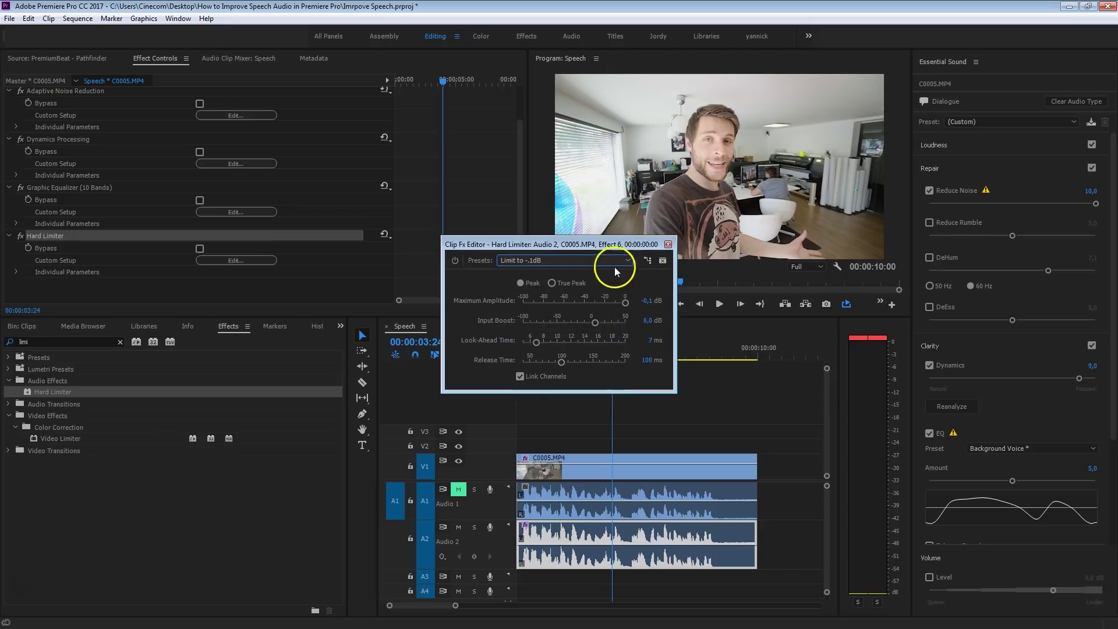
click(668, 244)
click(556, 345)
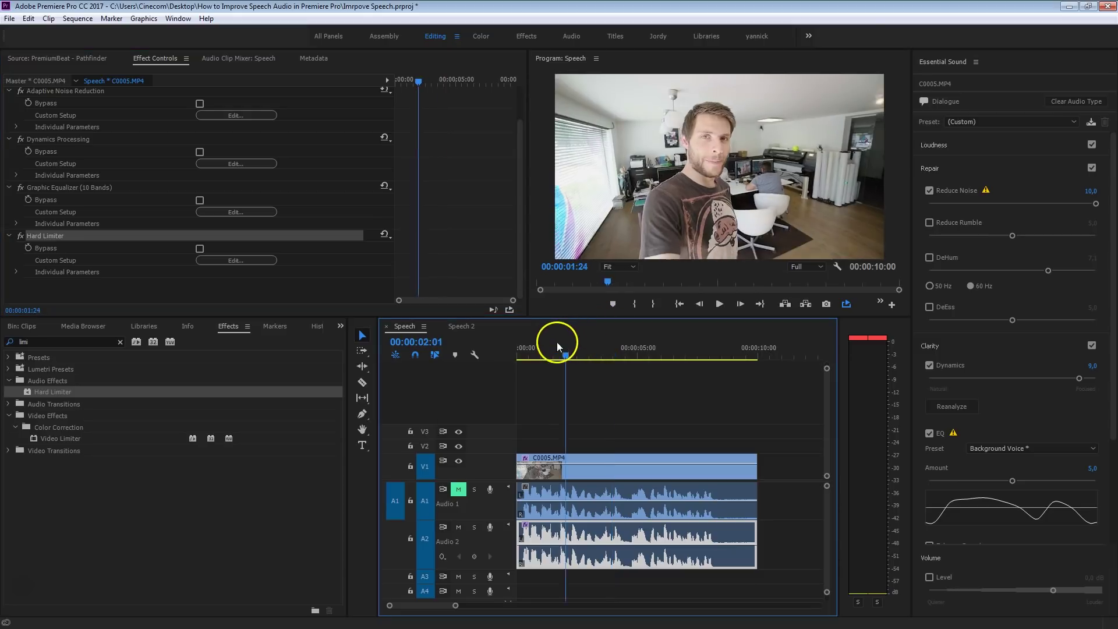
key(Home)
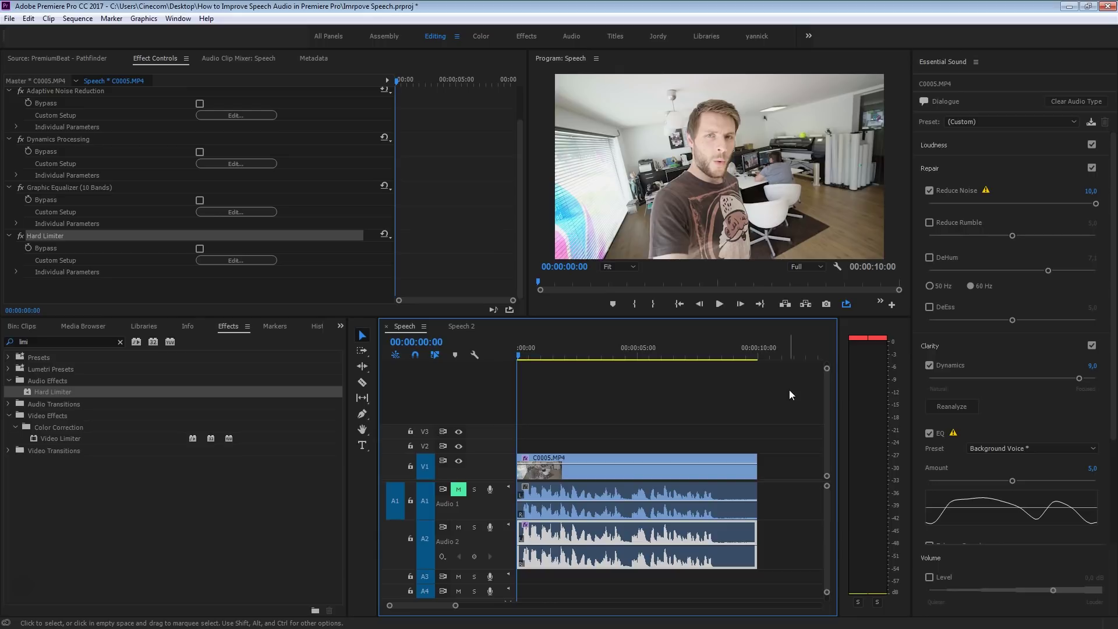
key(space)
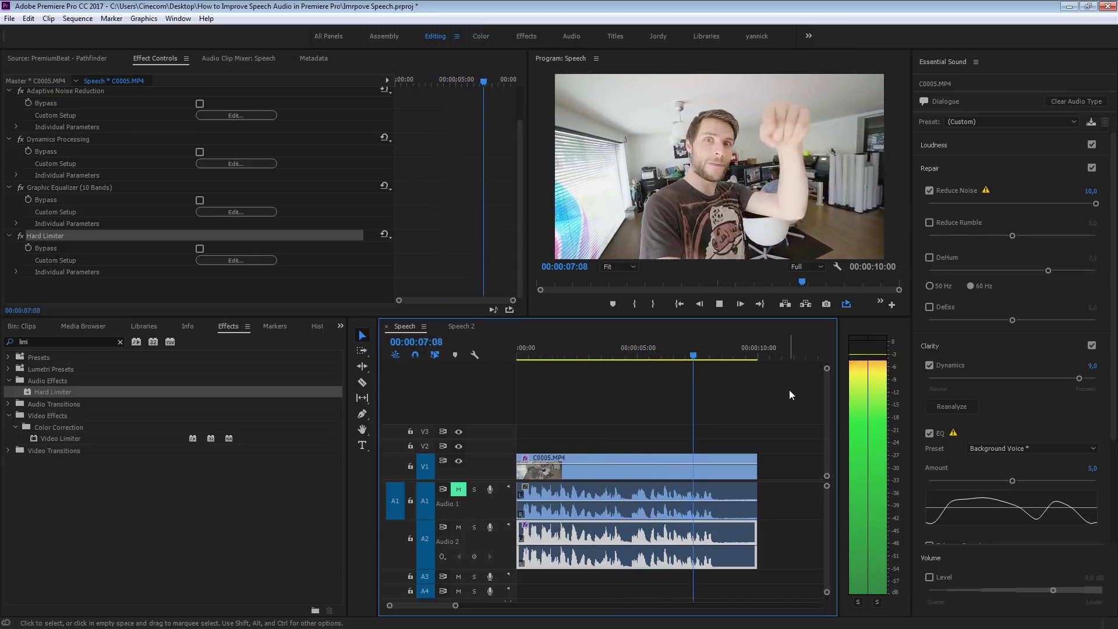
key(space)
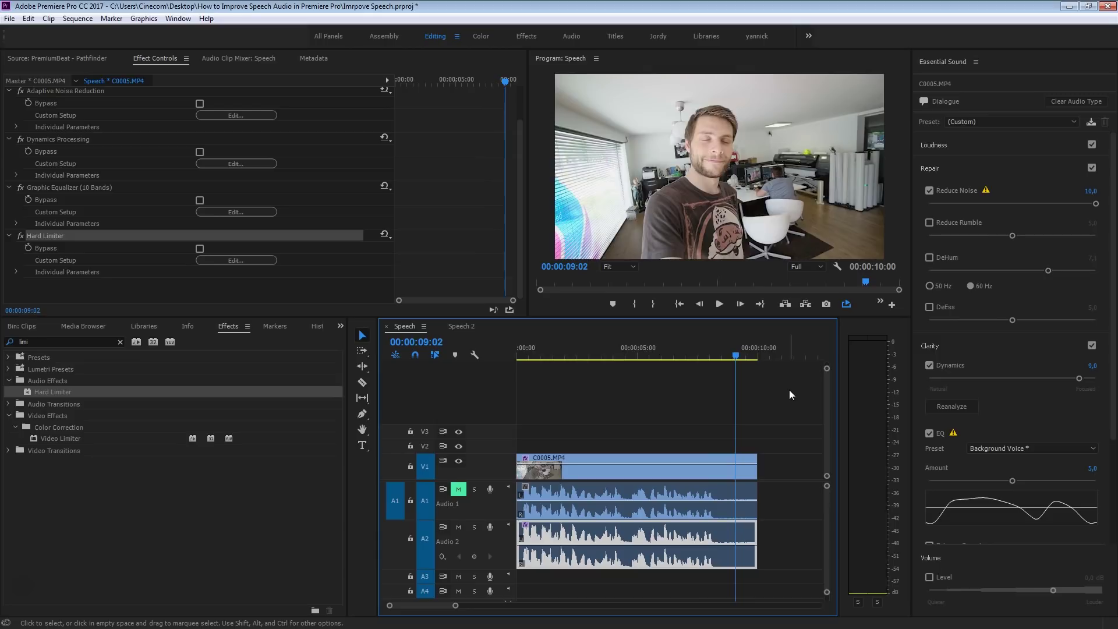
key(Home)
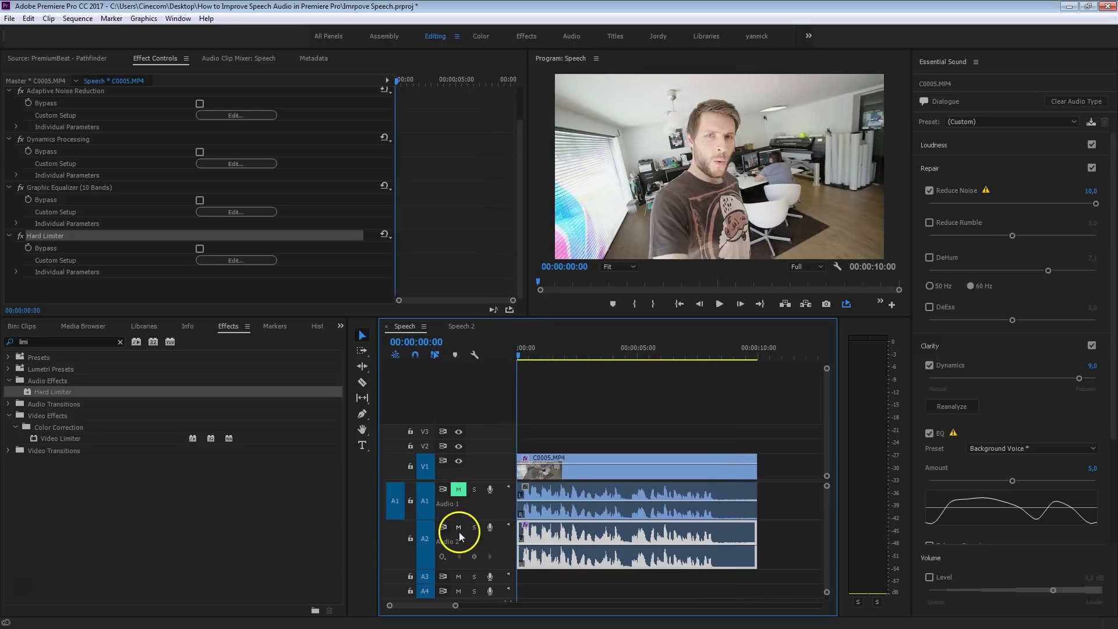
click(460, 528)
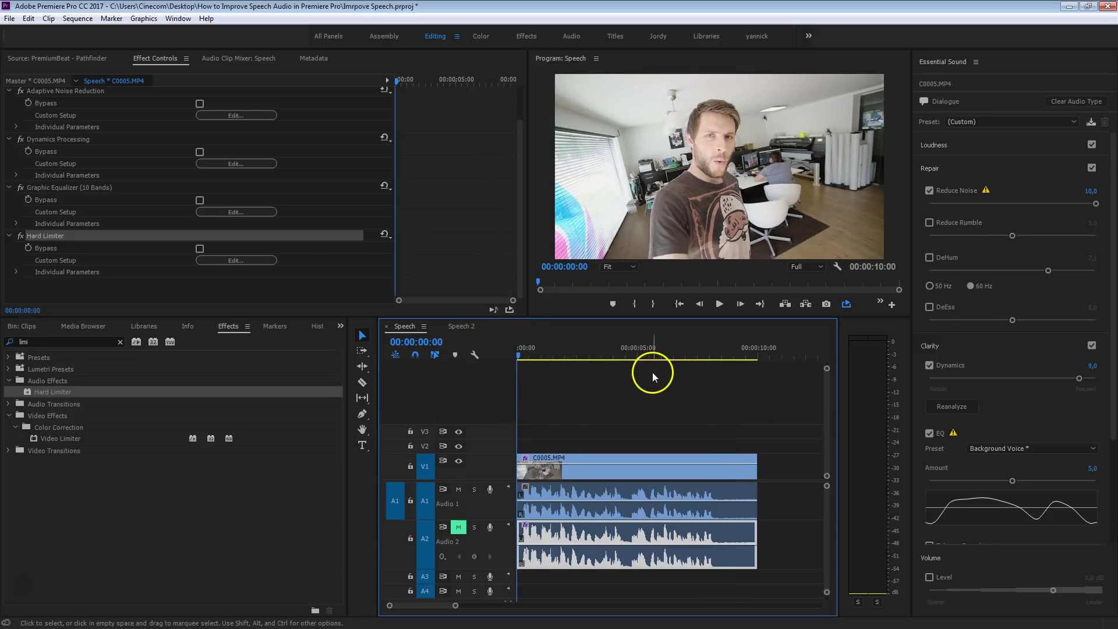
key(space)
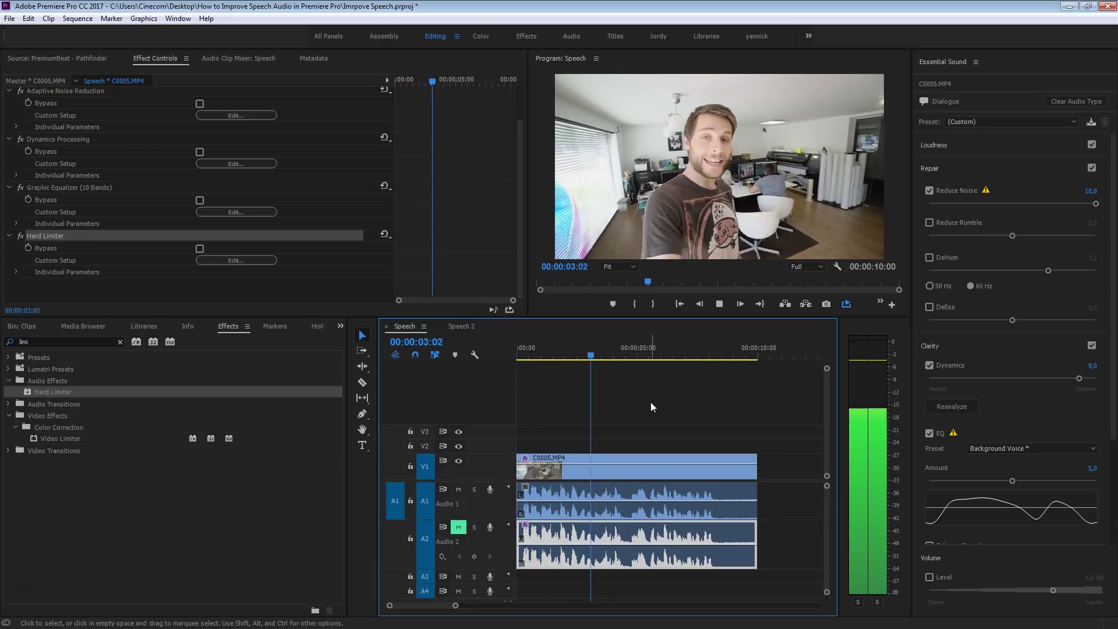
key(space)
click(458, 489)
click(458, 527)
click(621, 422)
key(Home)
key(space)
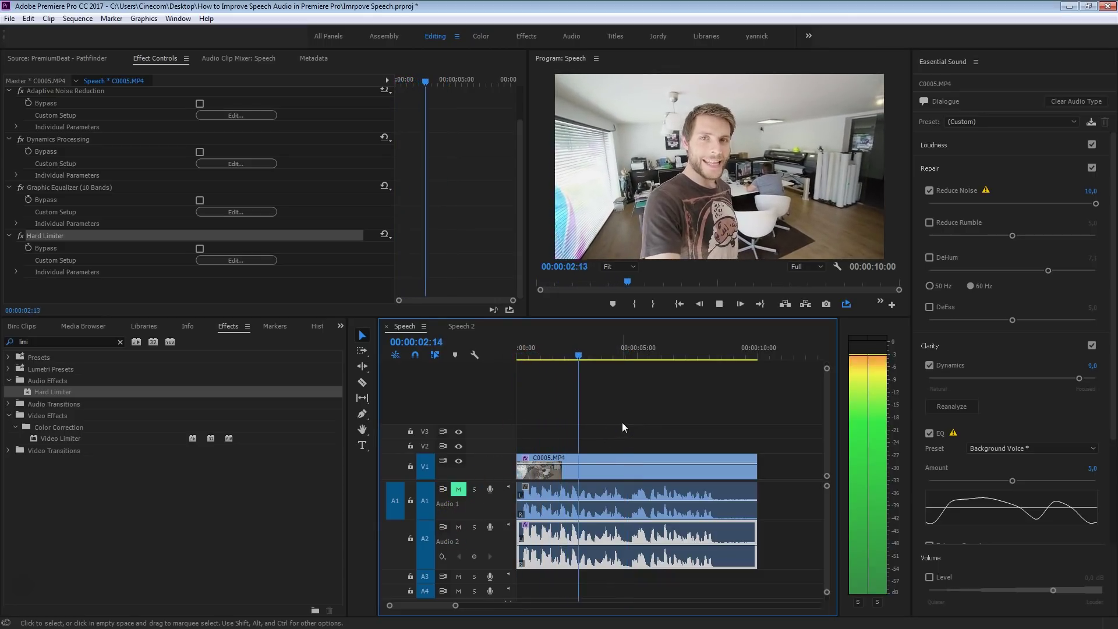
key(space)
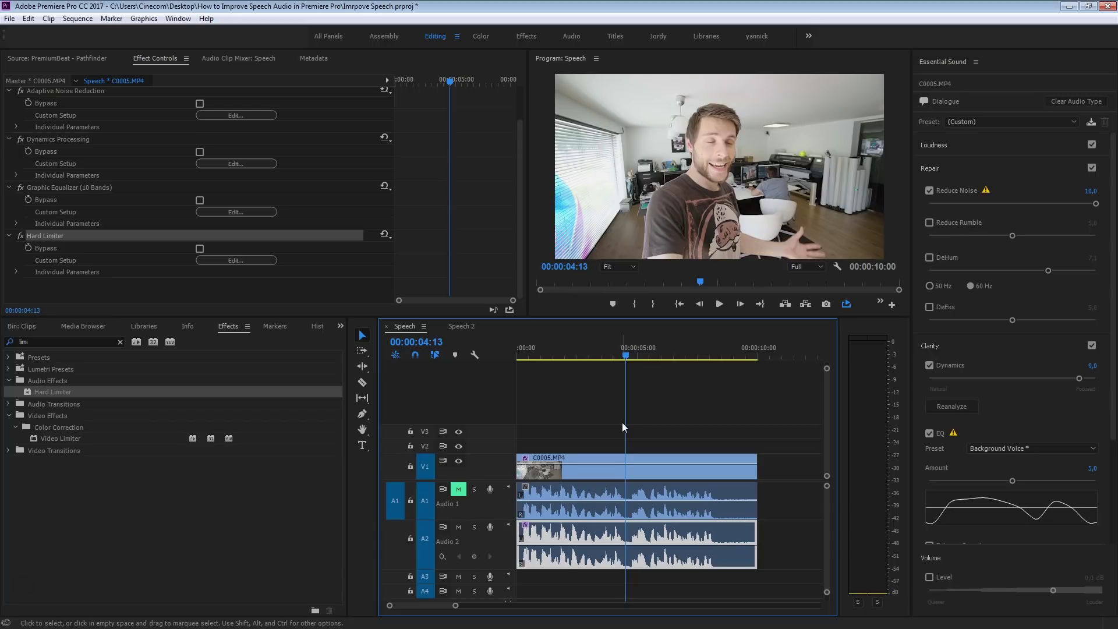
- Load PremiumBeat - Pathfinder from the Clips bin into the Source monitor, rewound to its start
click(28, 326)
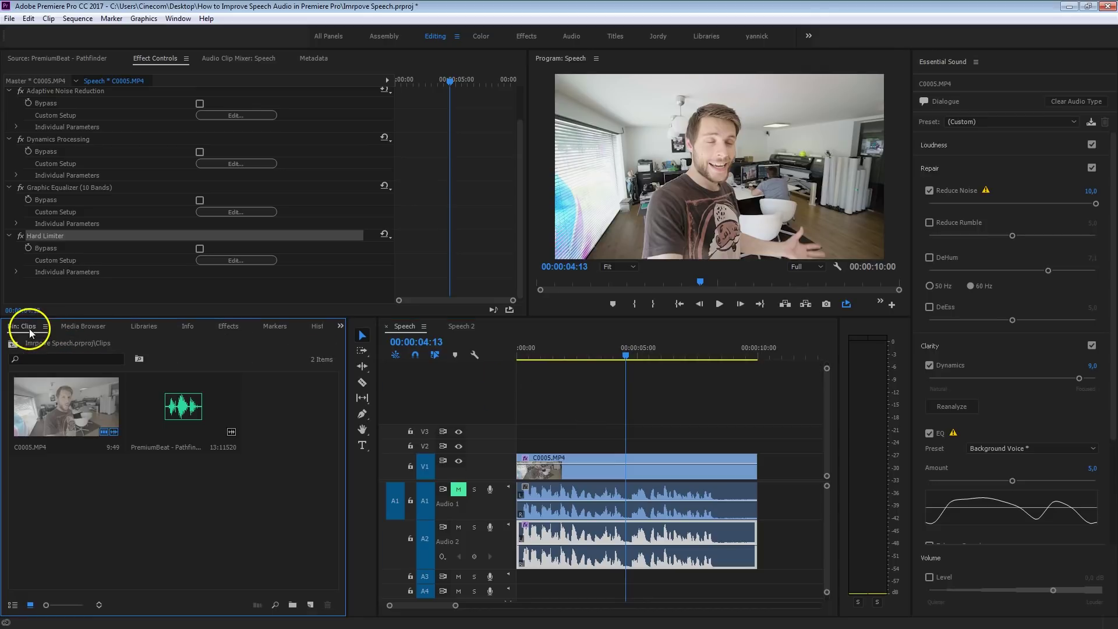
double_click(179, 417)
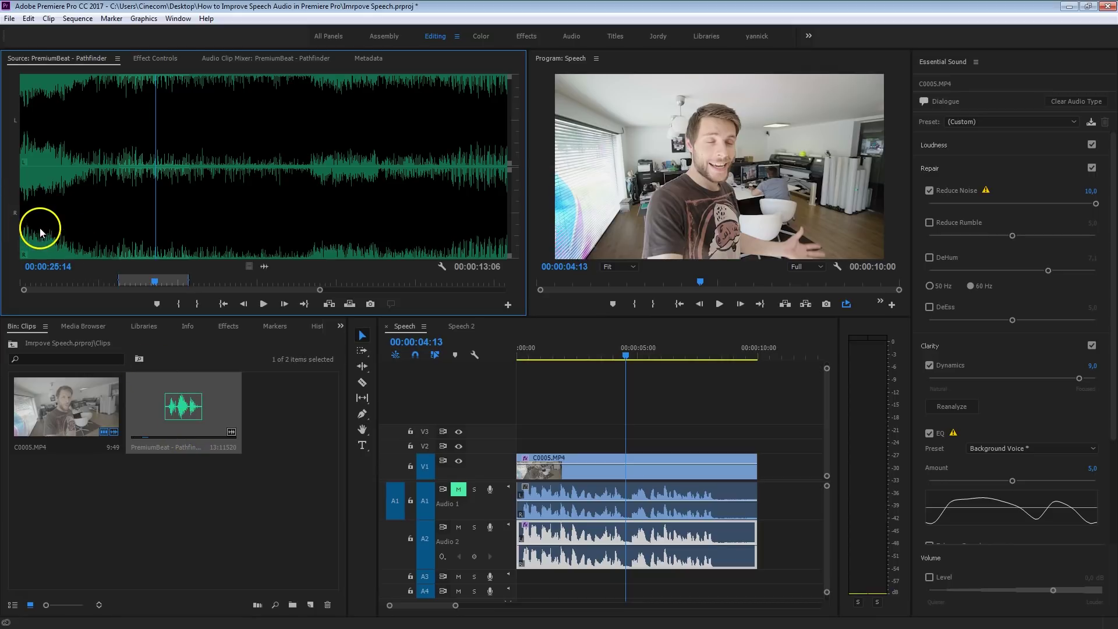
drag(55, 242, 5, 249)
- Listen to the Pathfinder music, then bring up its PremiumBeat song page in Chrome
key(space)
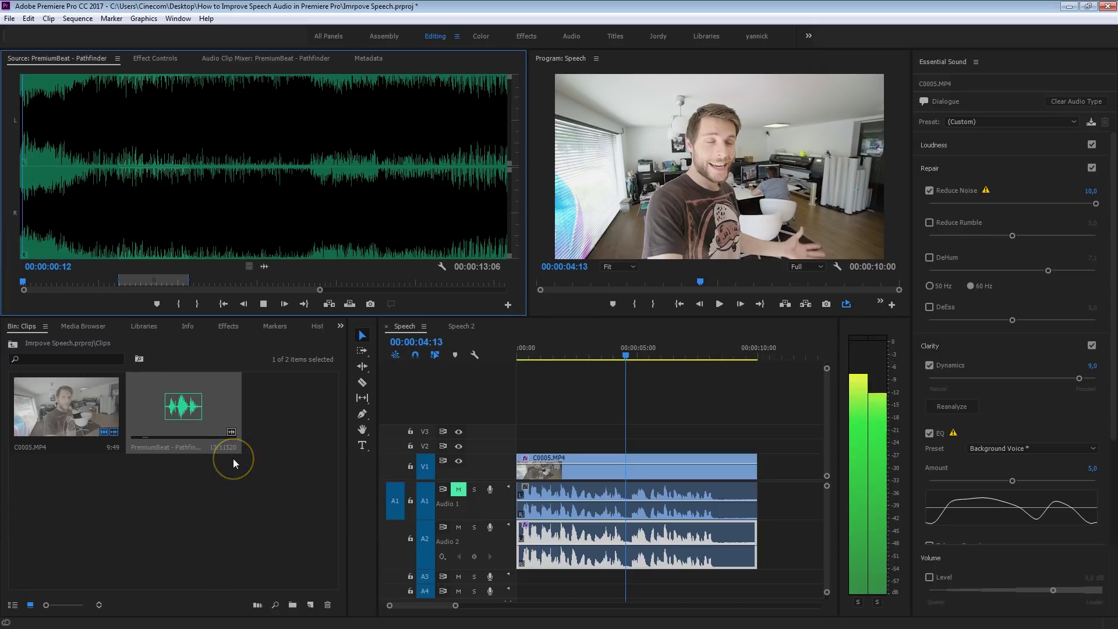
click(235, 470)
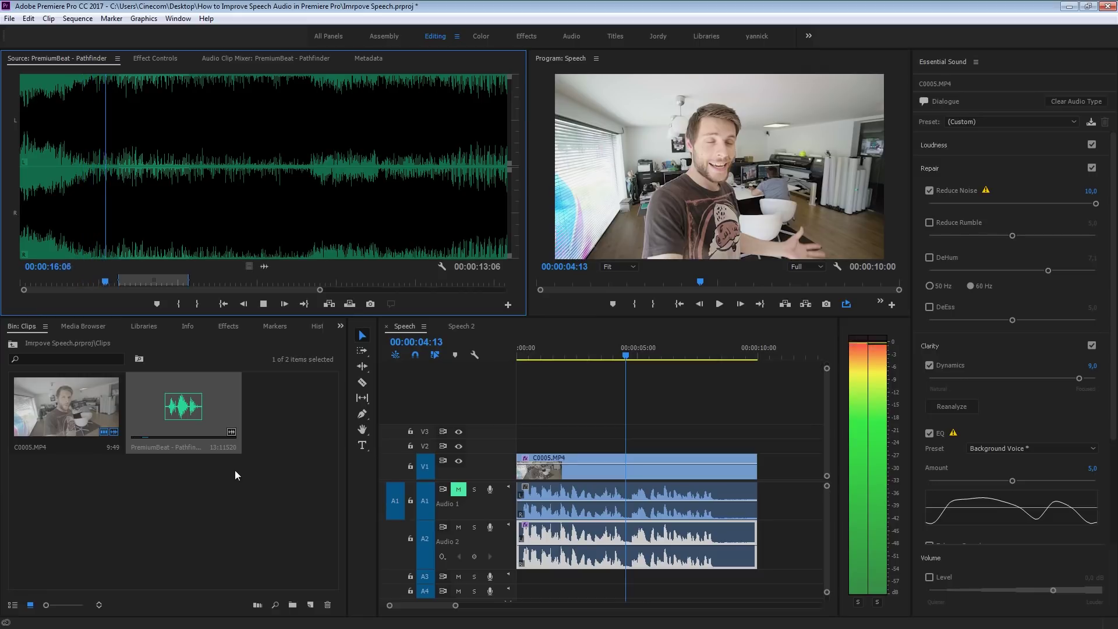
key(space)
key(alt+Tab)
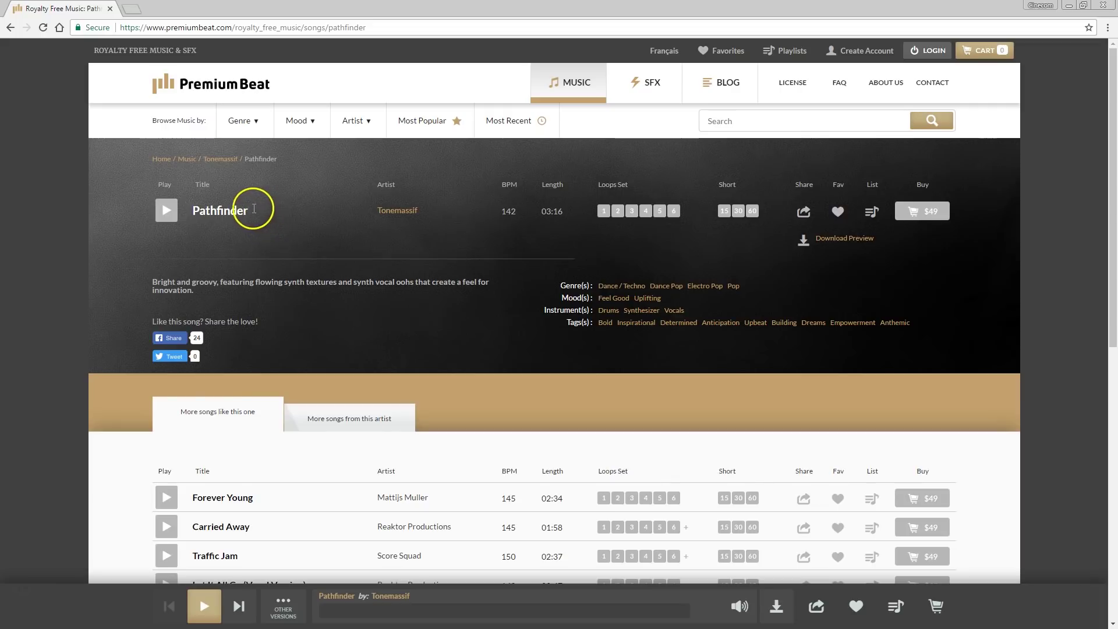
double_click(239, 209)
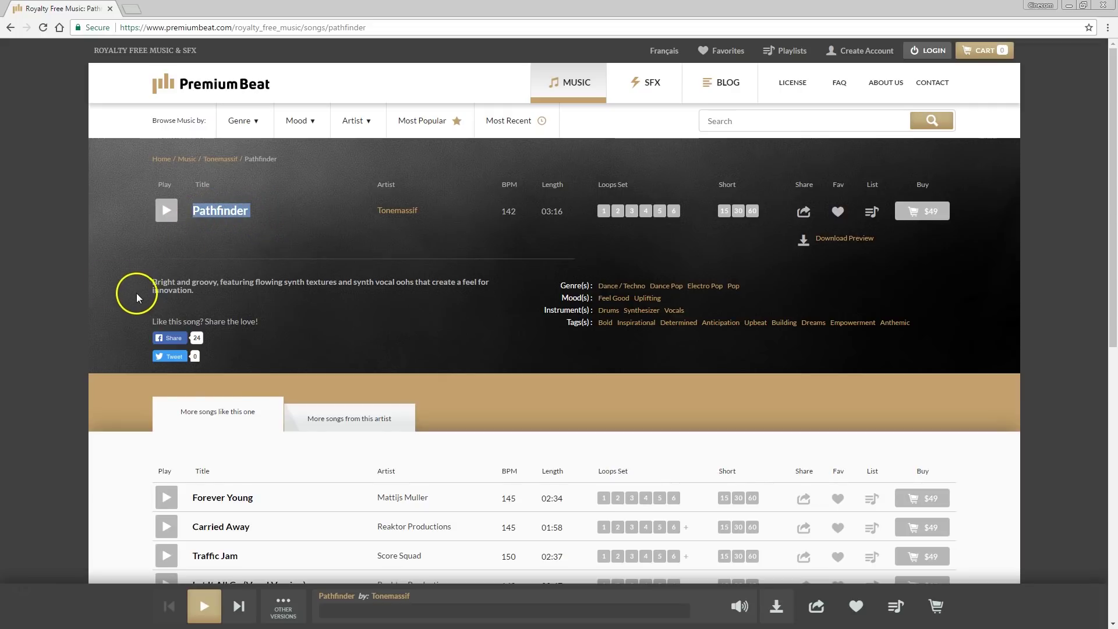
click(94, 279)
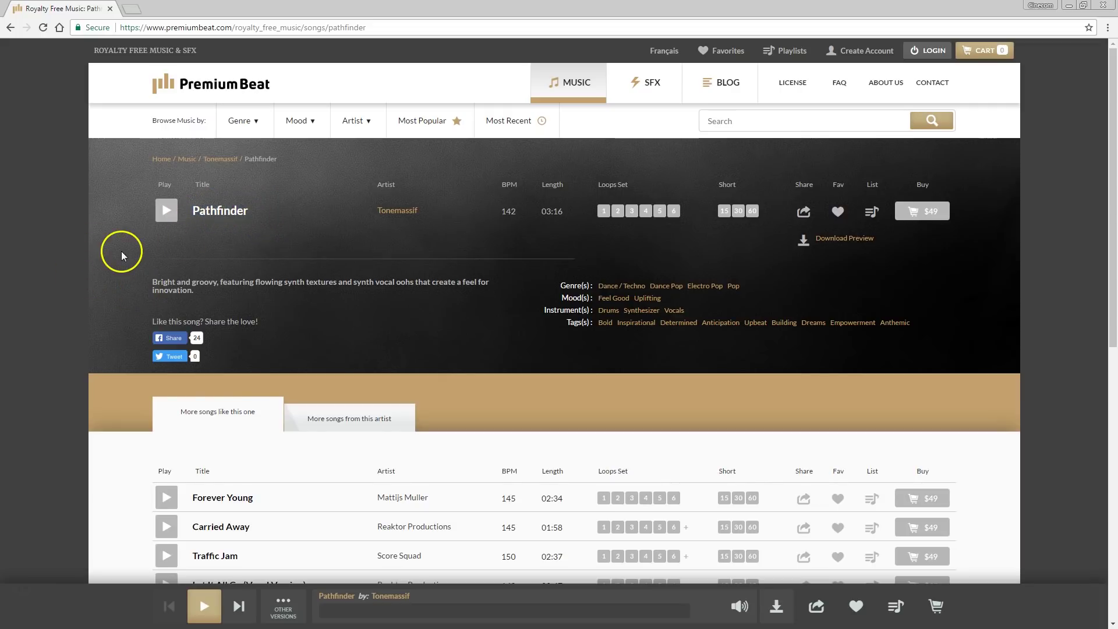
click(604, 211)
click(634, 212)
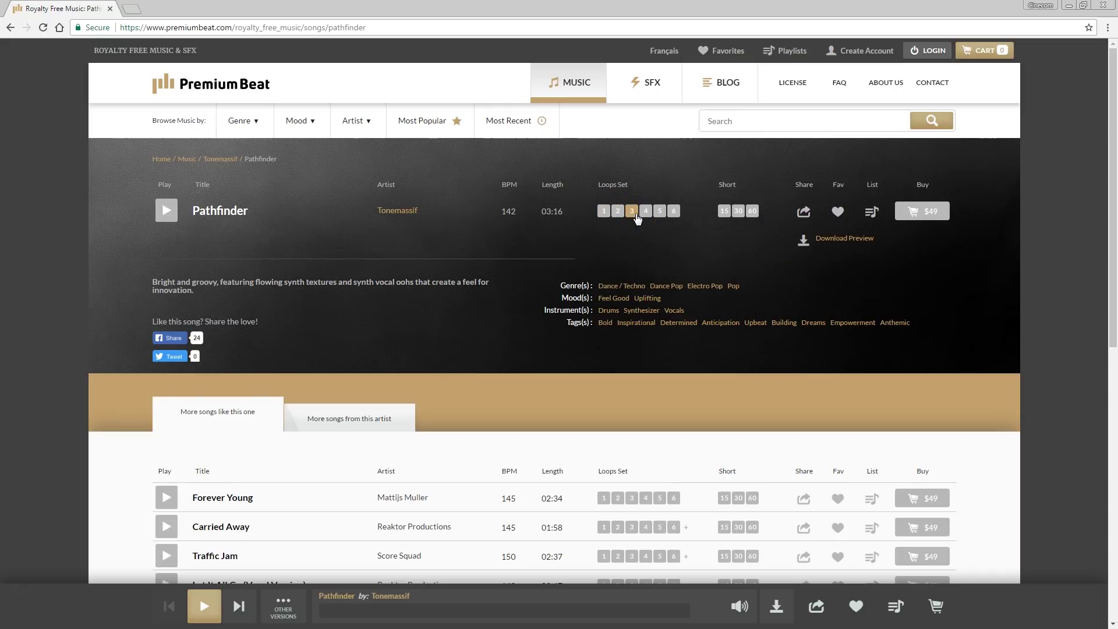
click(202, 200)
click(216, 236)
click(223, 237)
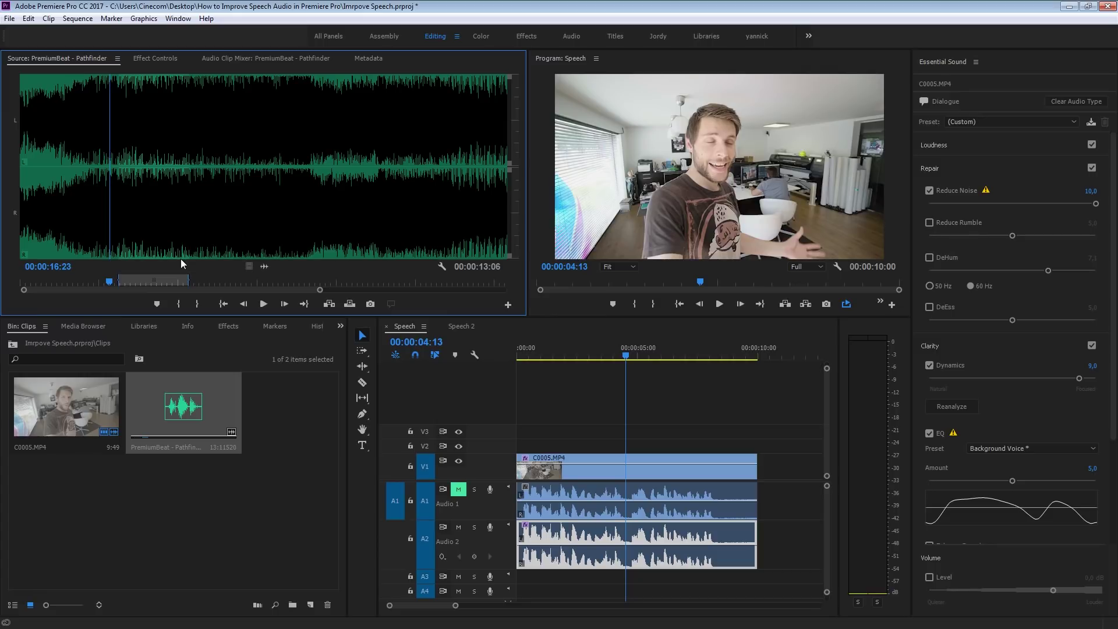
- Play more of the Pathfinder clip in the Source monitor, stopping around 00:00:21:02
key(space)
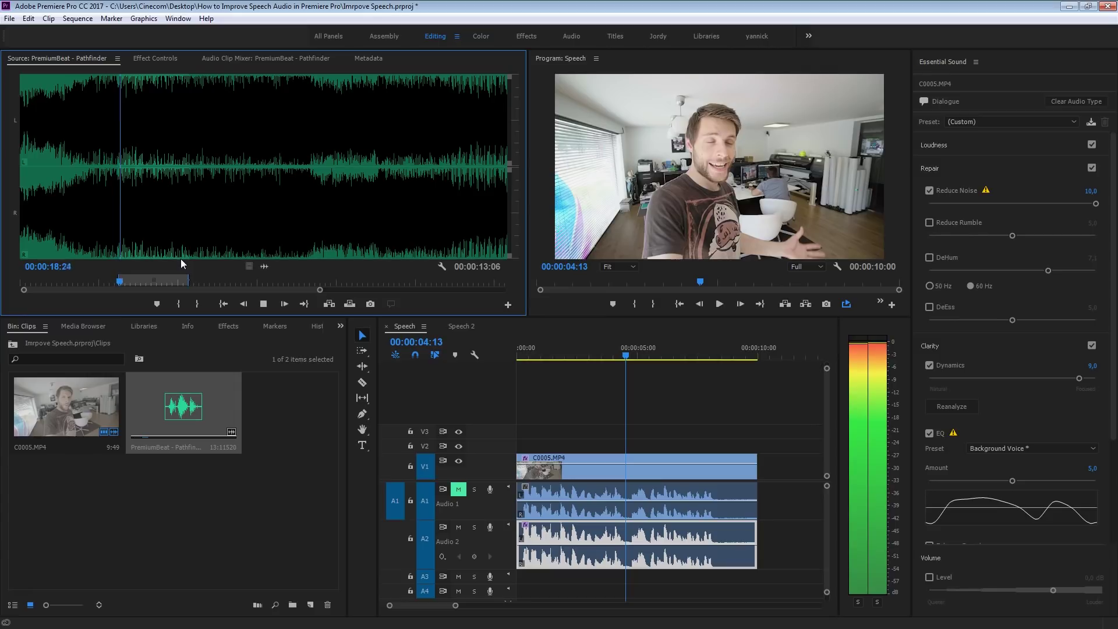
key(space)
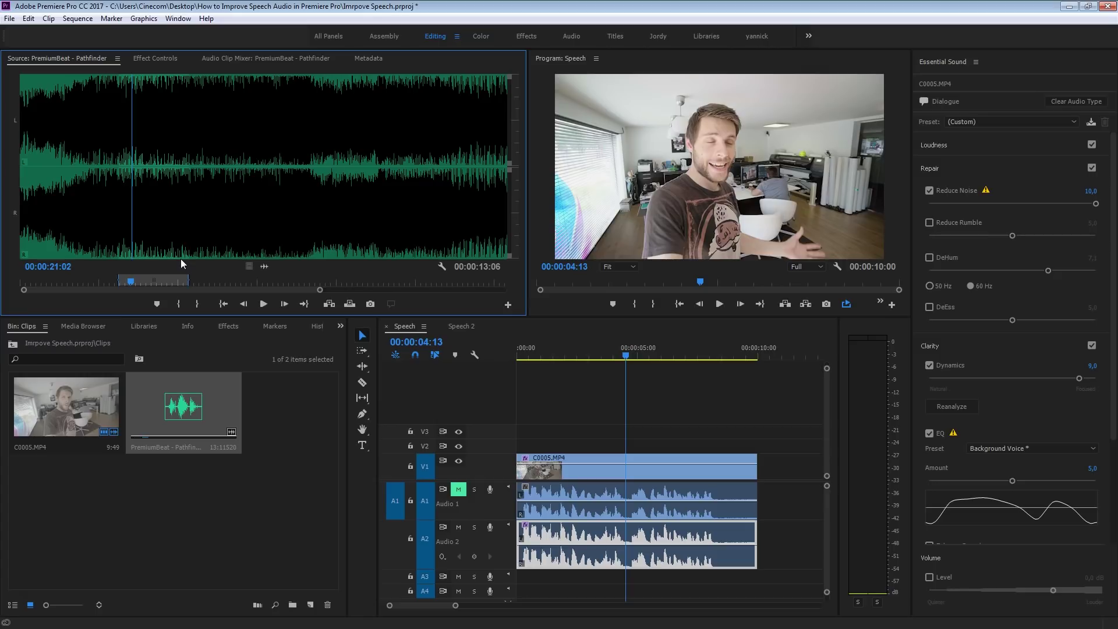
- Replace the original speech audio on Audio 1 with the cleaned speech clip
click(554, 490)
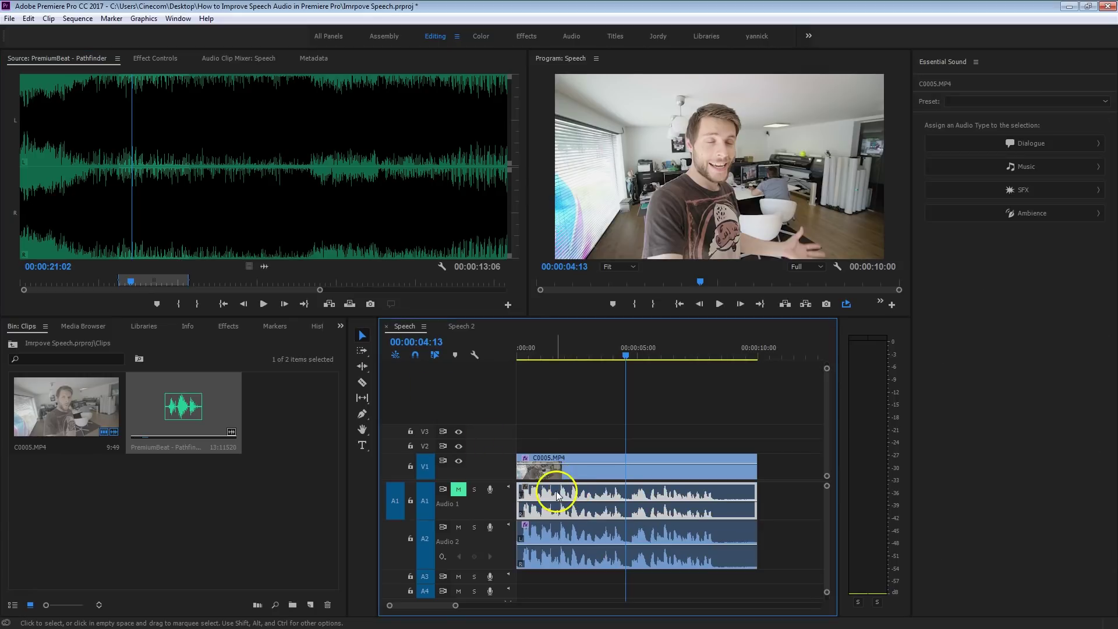
key(Delete)
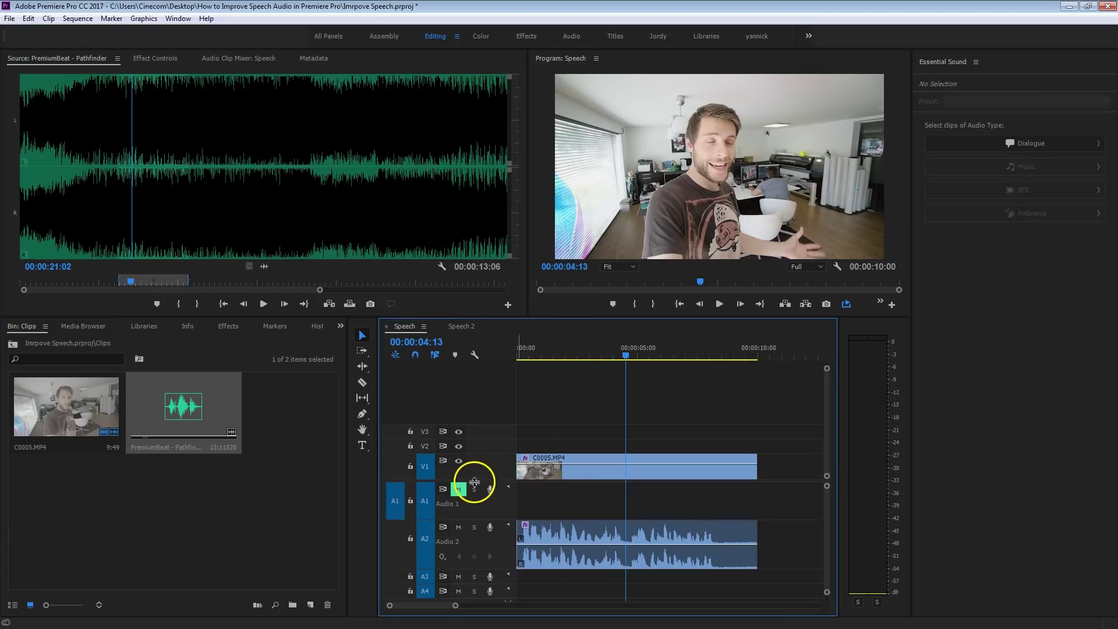
drag(609, 533, 599, 496)
- Add Pathfinder music audio to Audio 2, lengthen it to 19 seconds, and delay the speech about 3 seconds
drag(265, 266, 499, 554)
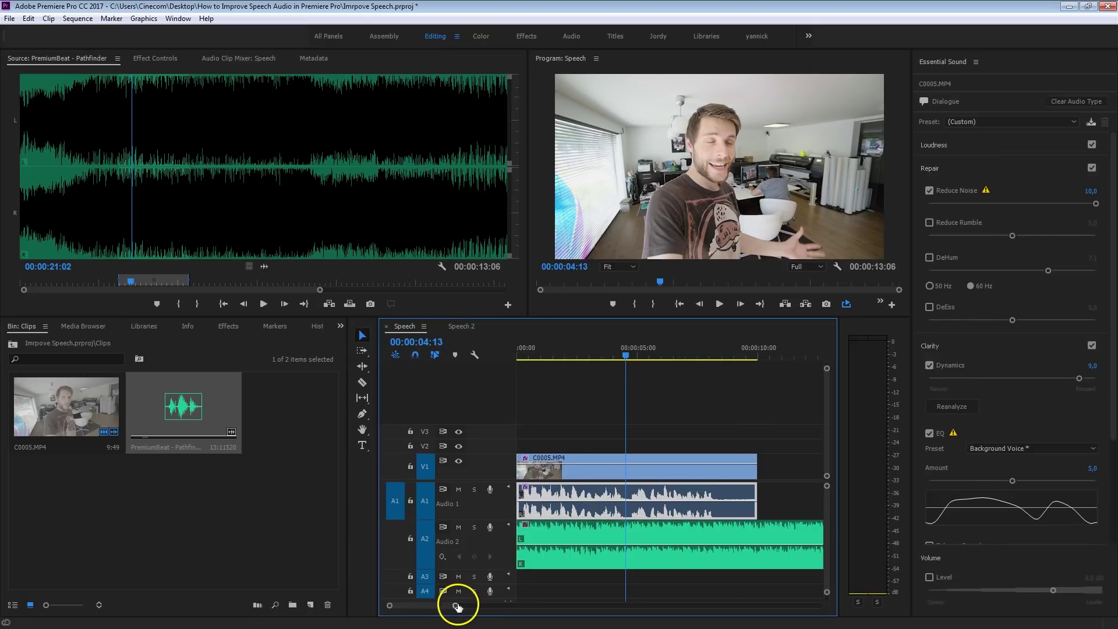
drag(456, 605, 476, 609)
drag(705, 532, 786, 532)
drag(562, 466, 616, 471)
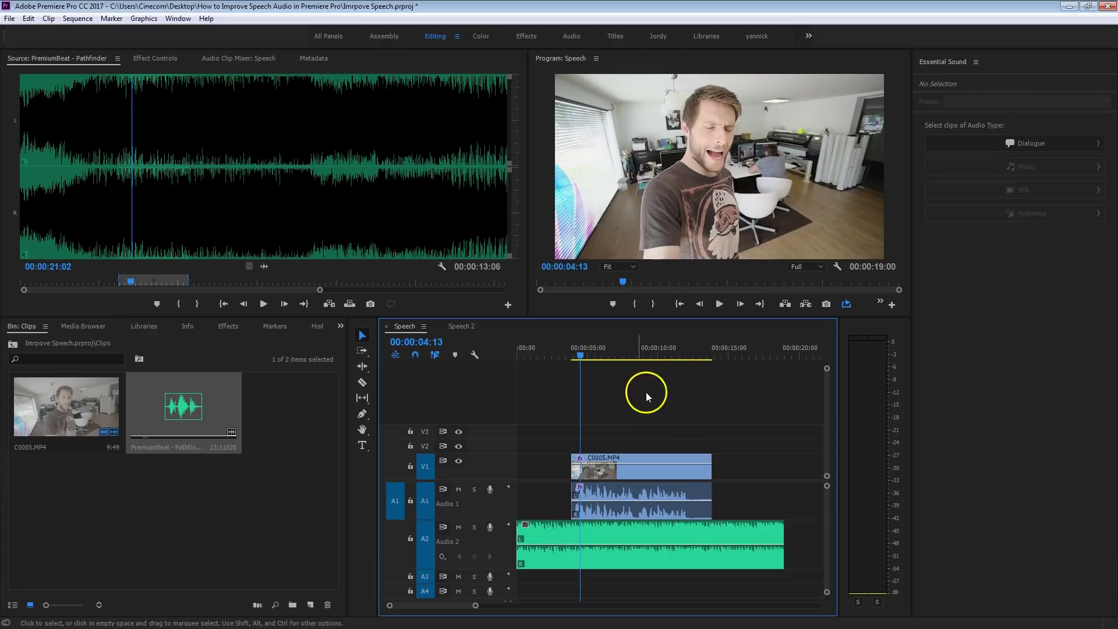
click(362, 414)
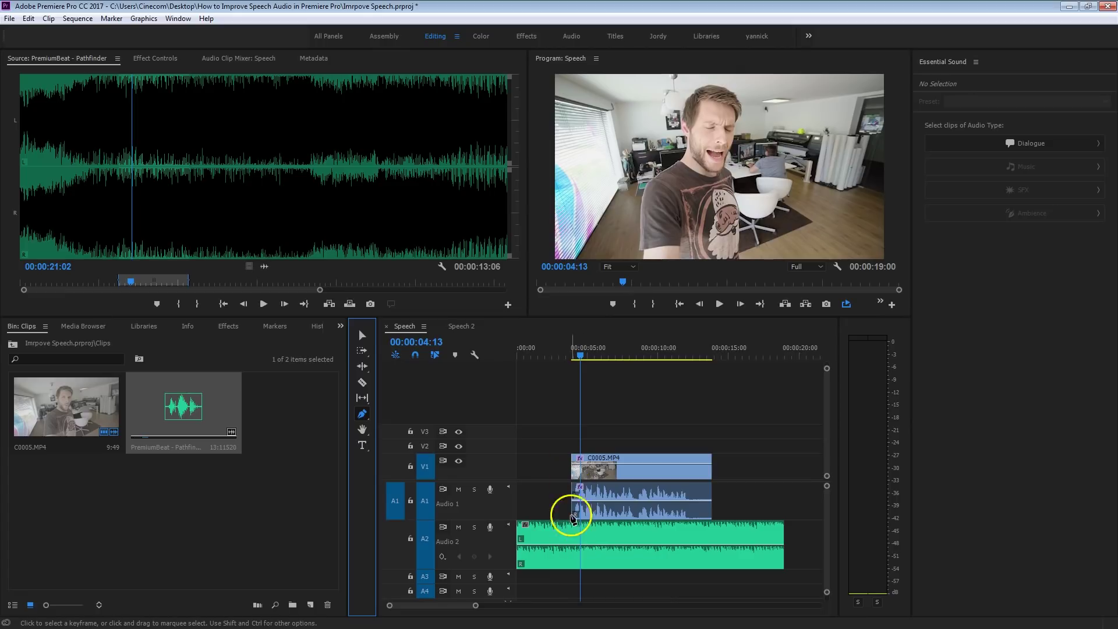
- Add volume keyframes ducking the music to about -15.69 dB, rising back near 00:00:12:20
click(567, 546)
drag(581, 546, 580, 561)
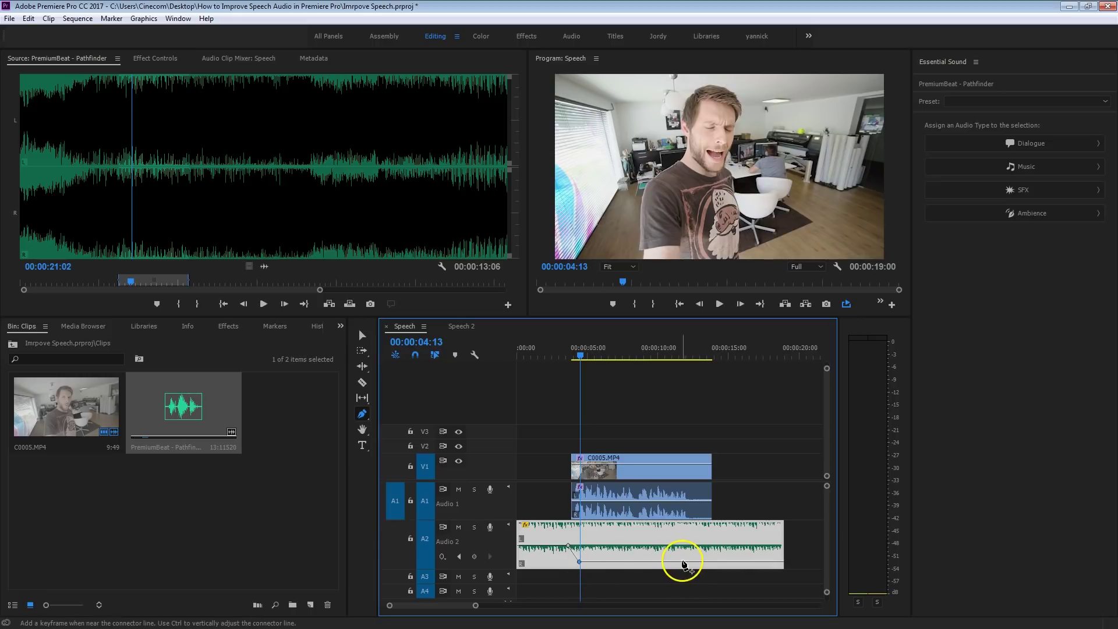
click(689, 450)
click(683, 562)
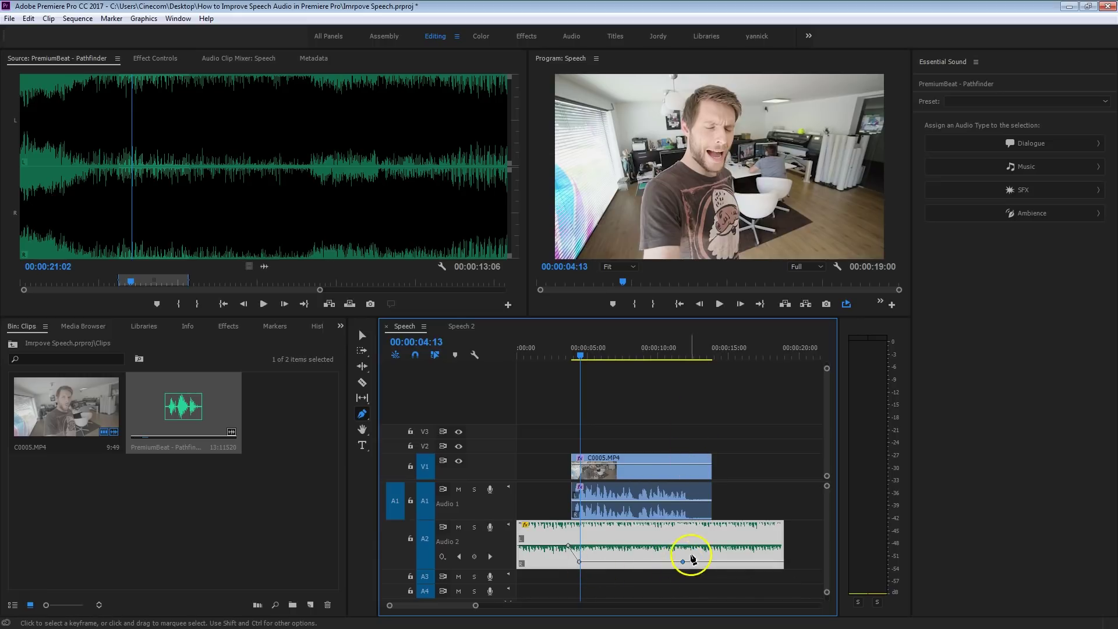
drag(699, 563, 699, 549)
- Play the sequence from about 3 seconds to hear the music dip under the speech
key(v)
click(625, 390)
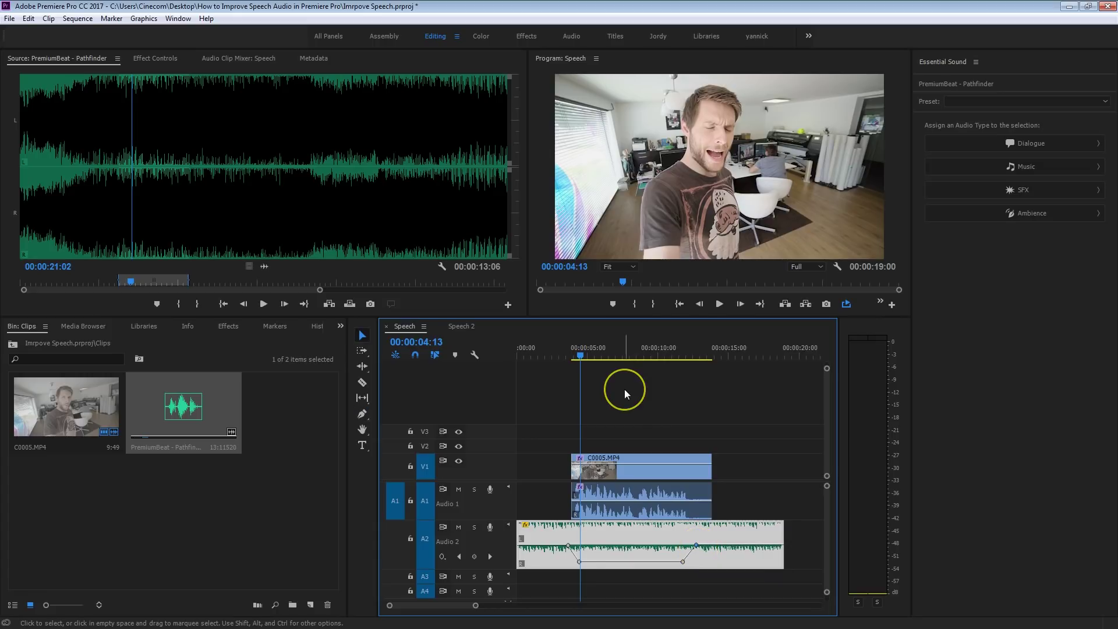
drag(571, 349, 560, 349)
click(630, 403)
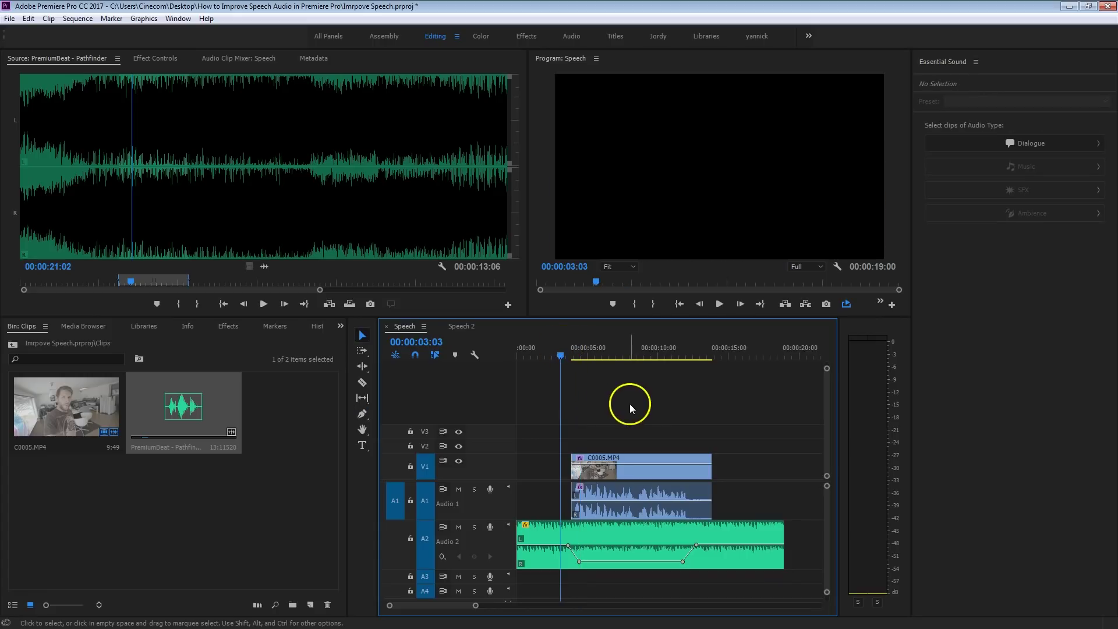
key(space)
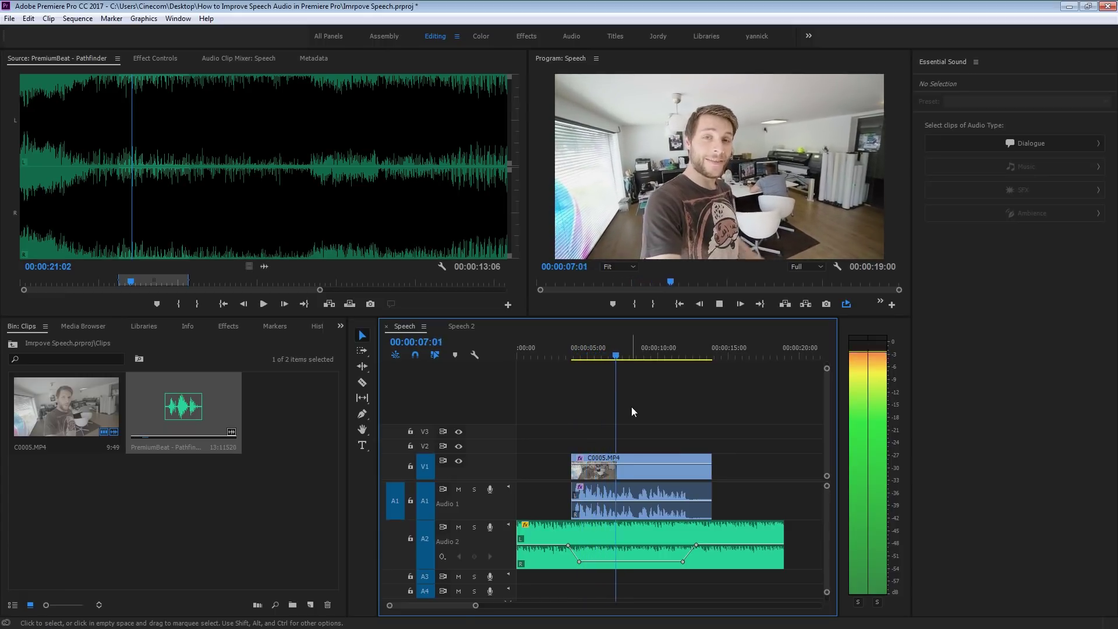
- Raise the ducked music stretch to about -10 dB and replay from 3 seconds to check
click(628, 441)
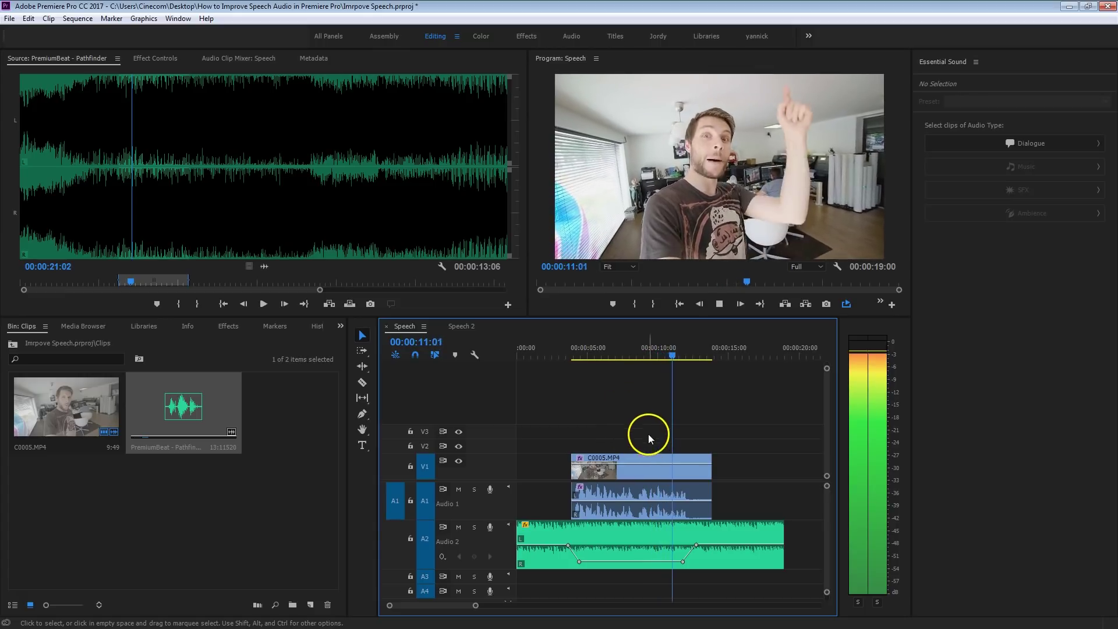
key(space)
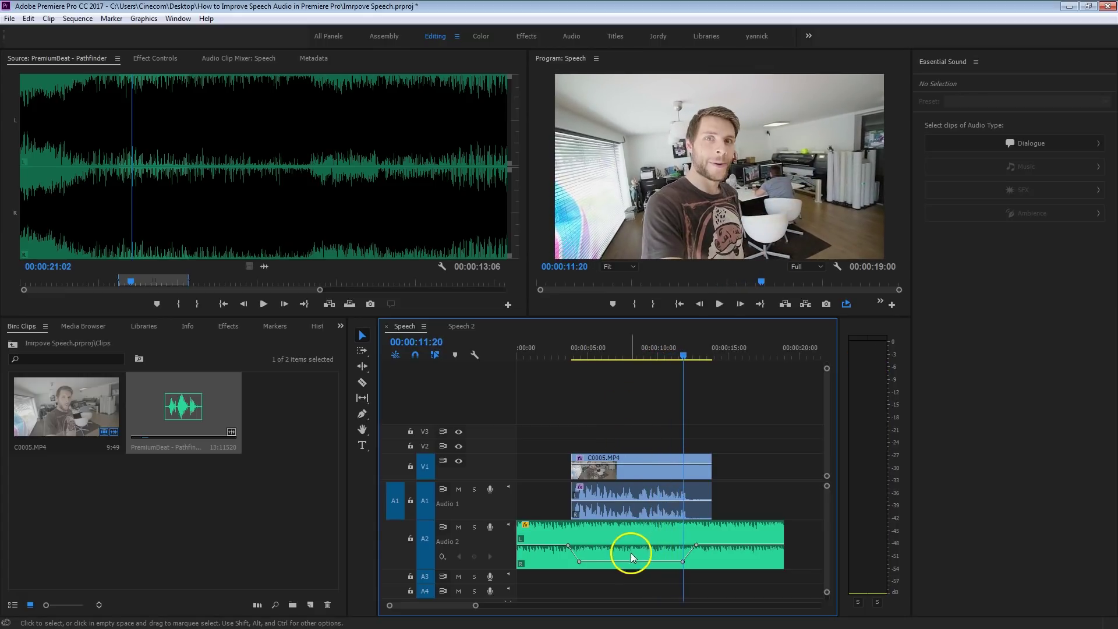
drag(628, 562, 628, 558)
click(561, 350)
key(space)
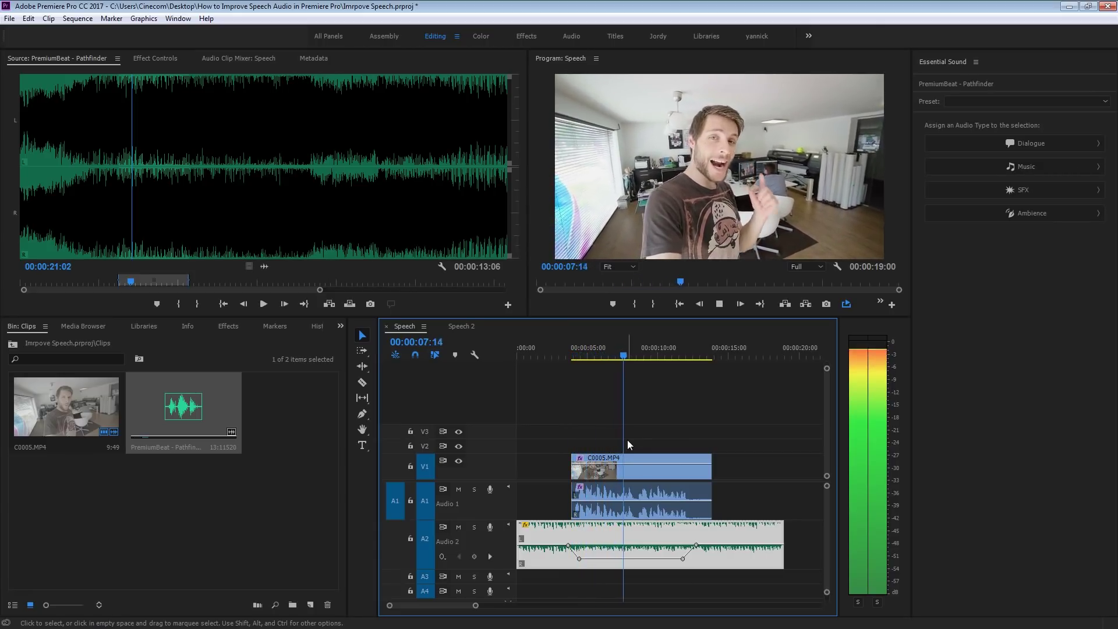
key(space)
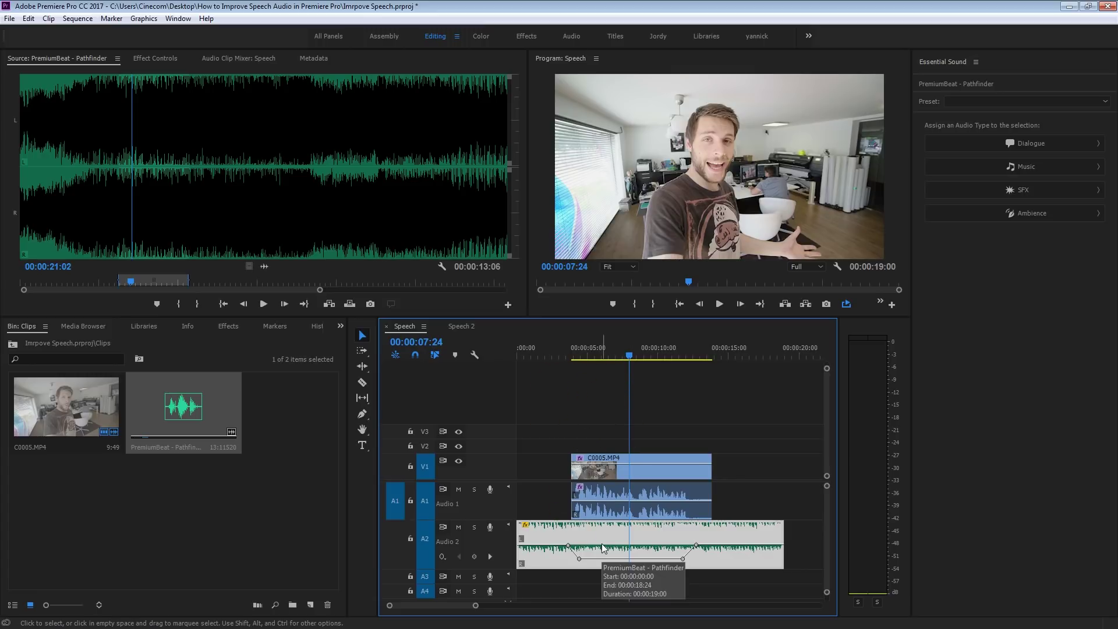
- Cut the Audio 2 music at 00:00:04:02 and 00:00:12:02, then select the middle piece
click(365, 381)
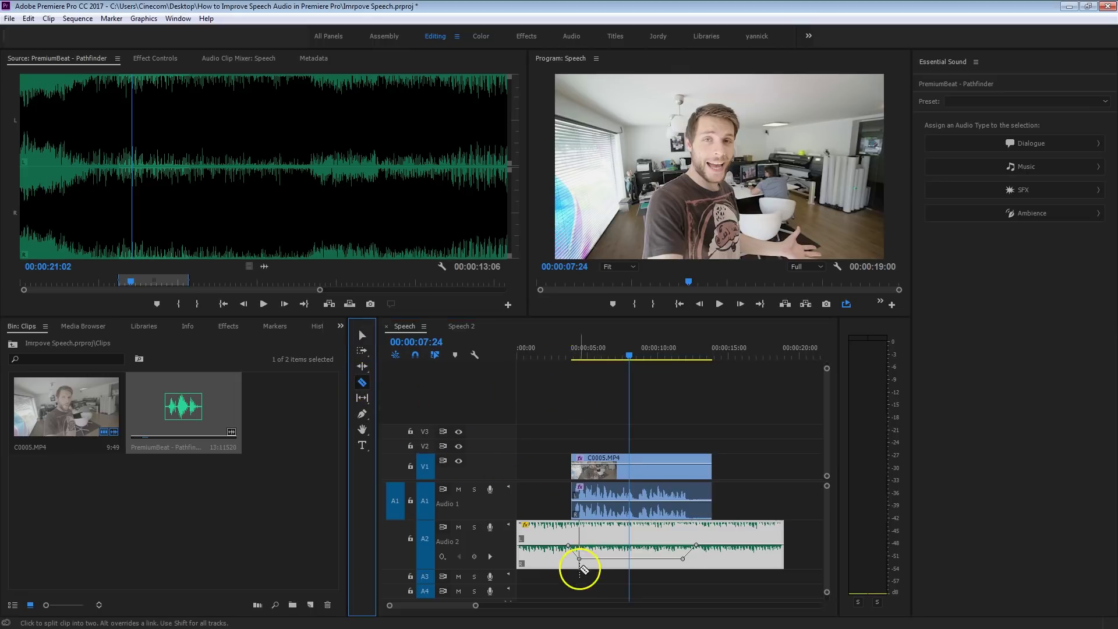
click(576, 356)
click(575, 545)
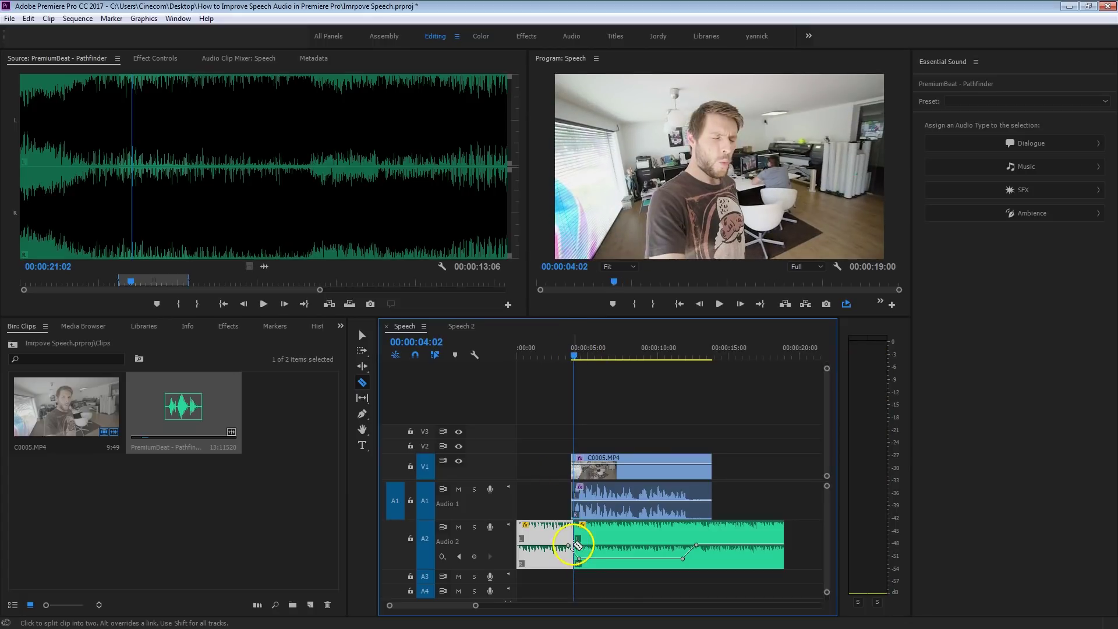
click(700, 351)
drag(700, 351, 689, 351)
click(689, 539)
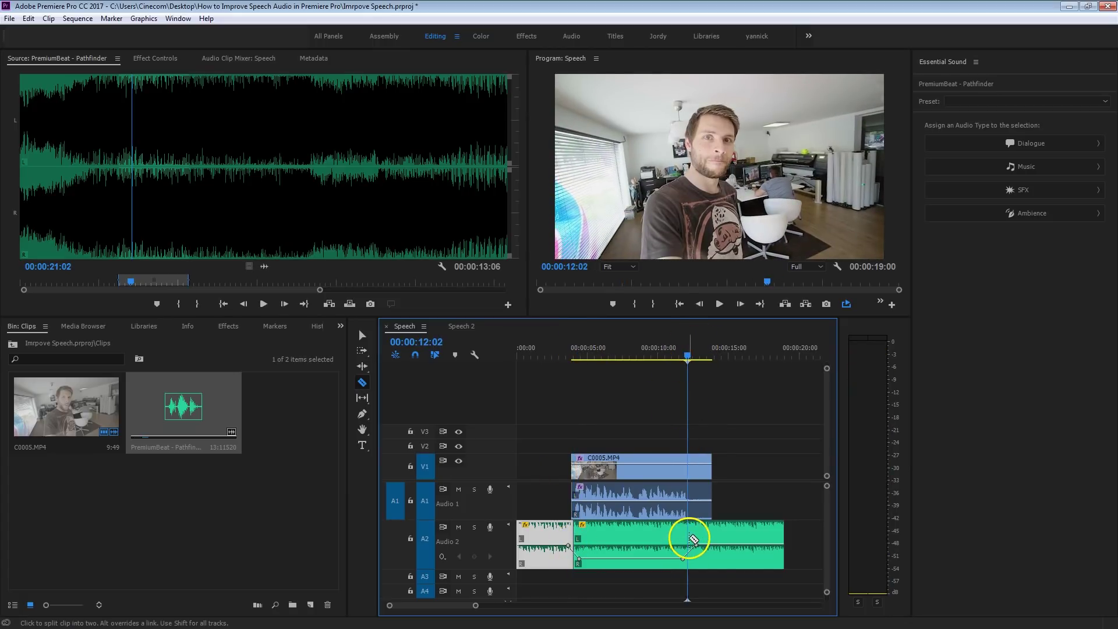
key(v)
click(632, 541)
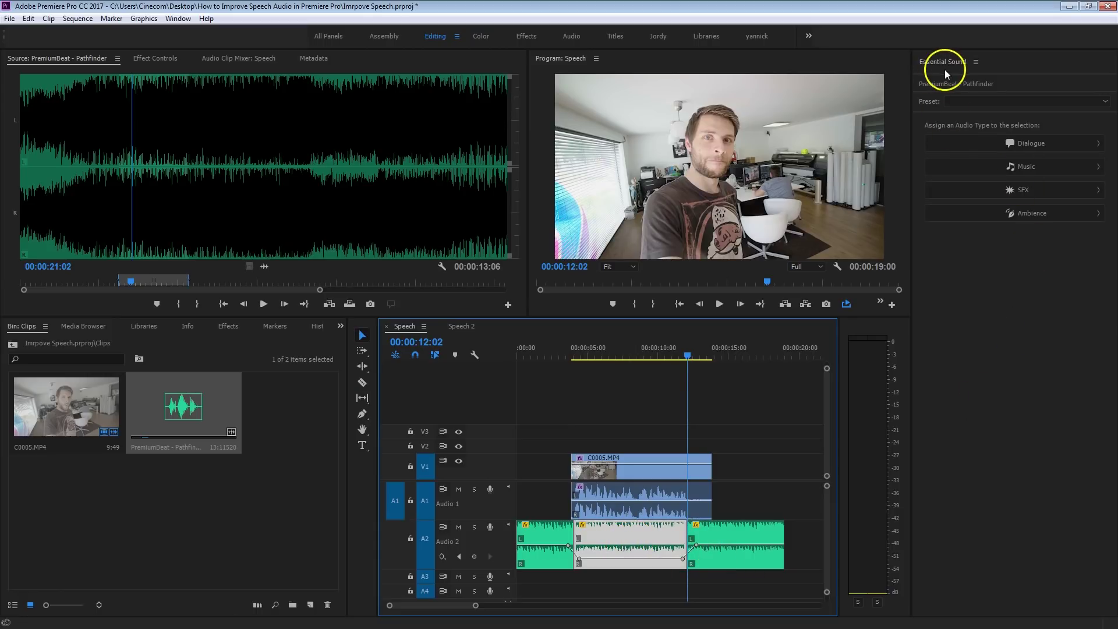
- Tag the middle music piece as Dialogue with Background Voice EQ at 9.2, then replay from 3 seconds
click(1053, 143)
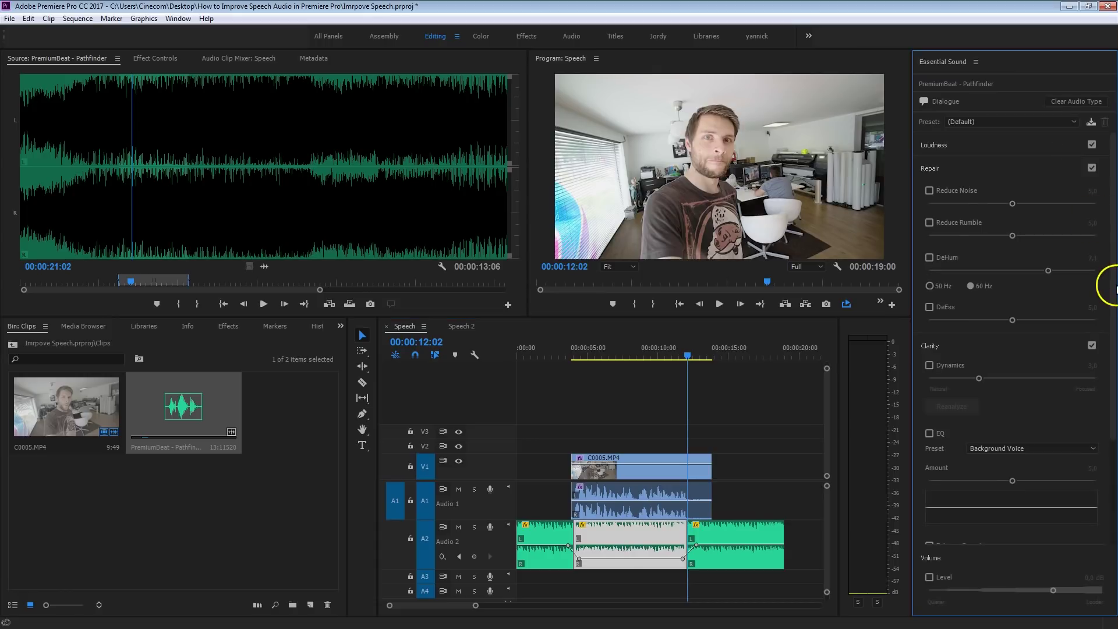
click(929, 434)
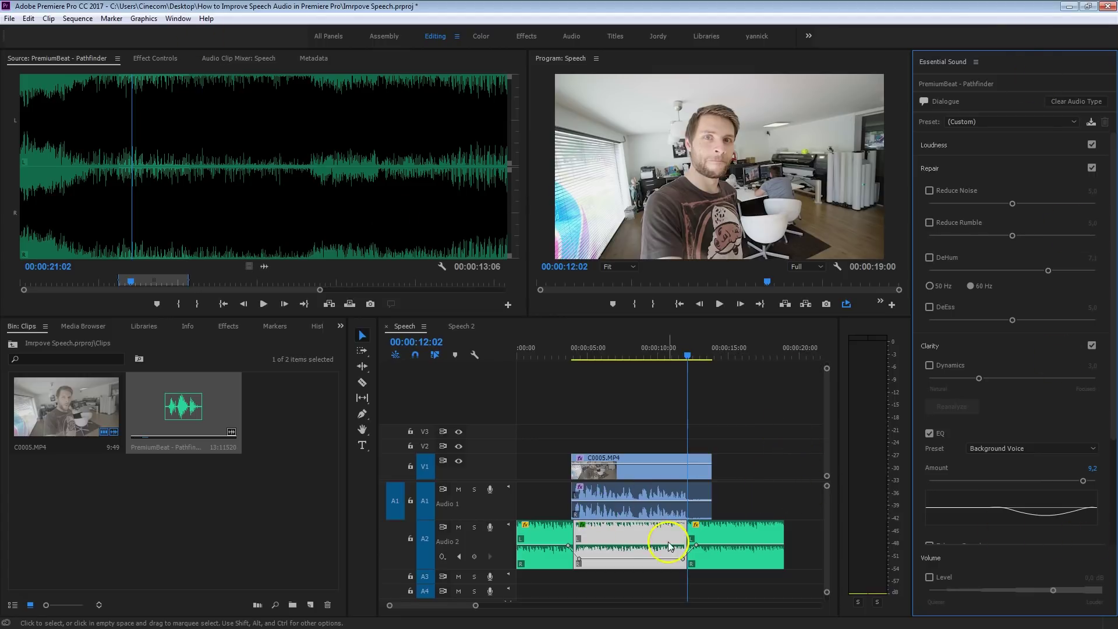
click(569, 368)
click(558, 352)
click(654, 404)
key(space)
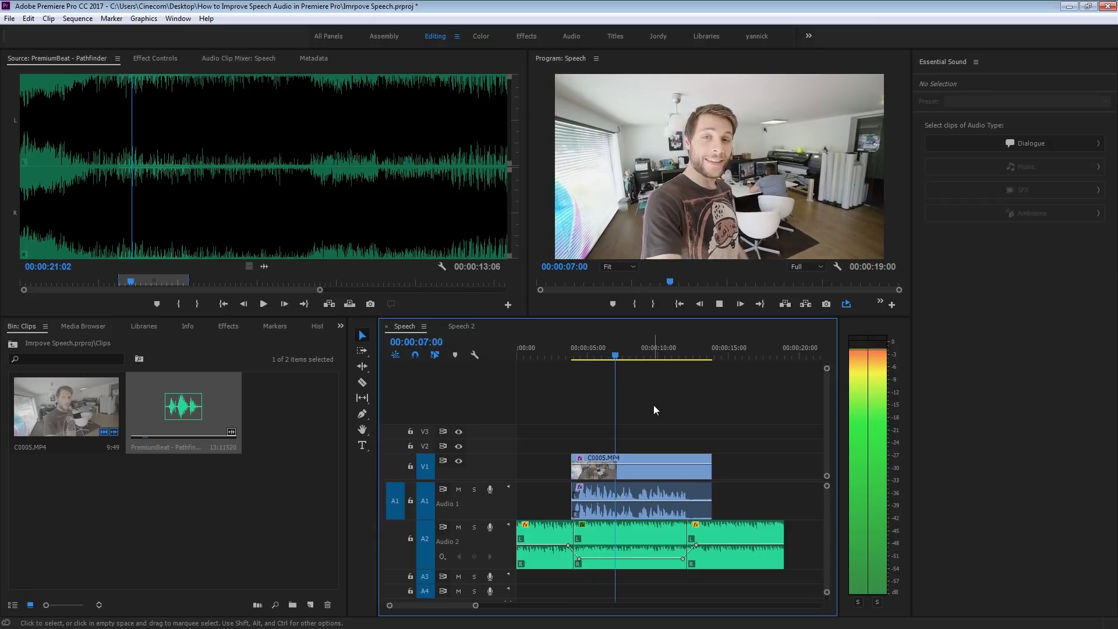
key(space)
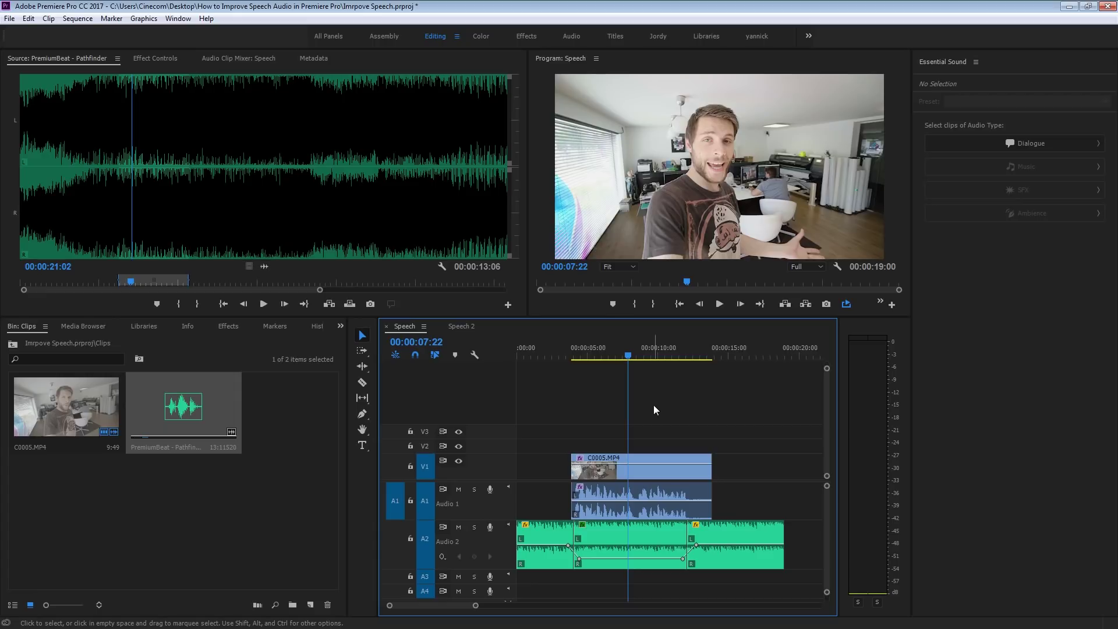
- Apply the default crossfade at the first music cut, around 4 seconds
click(544, 542)
click(548, 466)
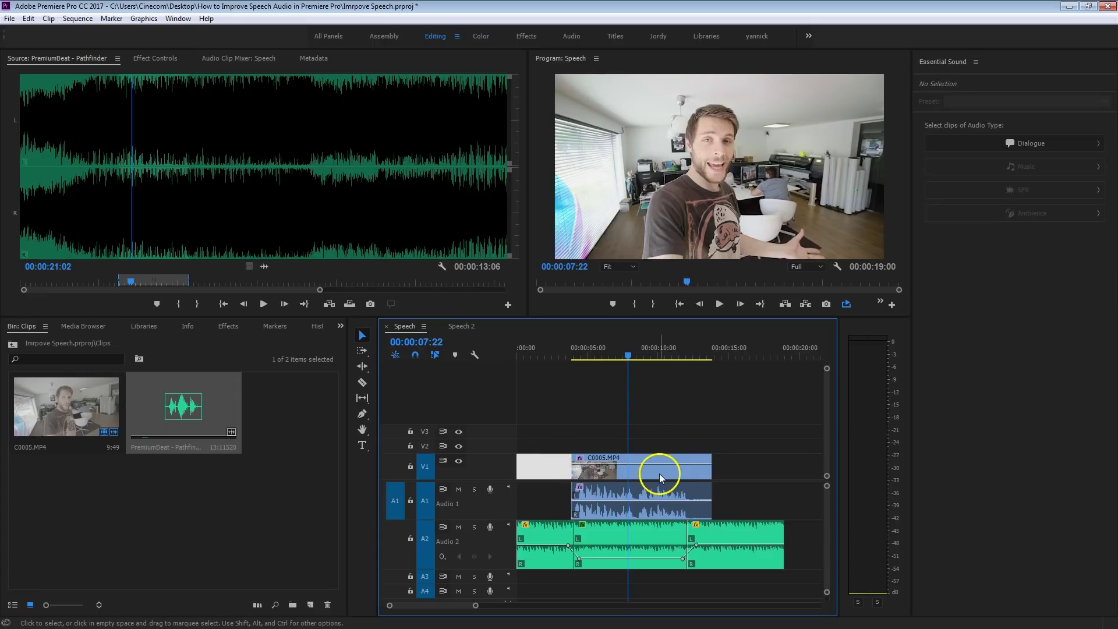
click(547, 544)
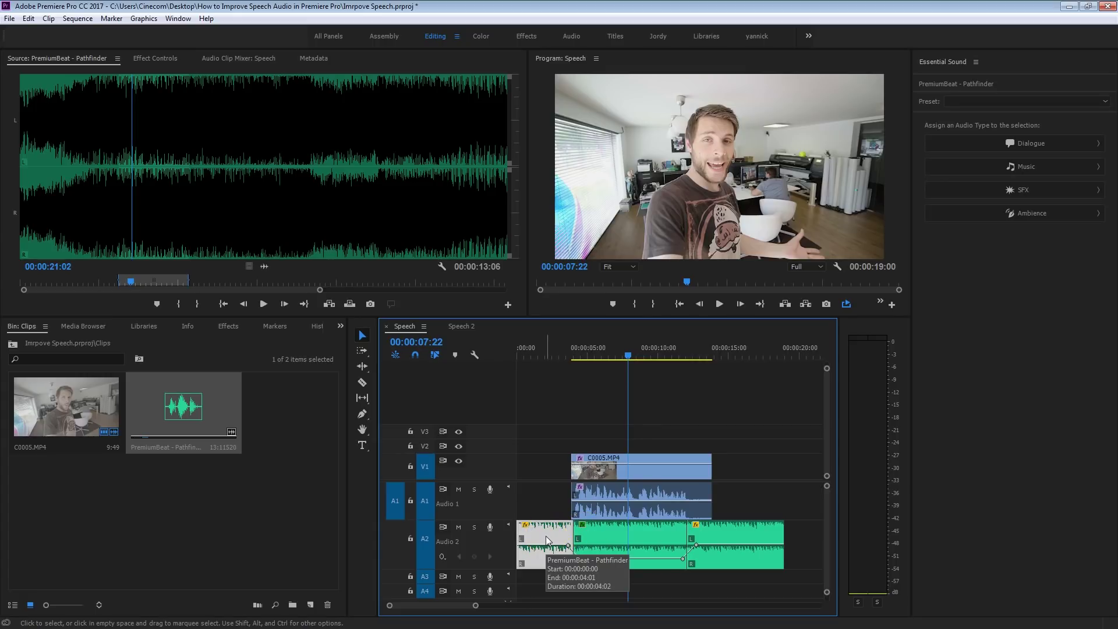
click(585, 531)
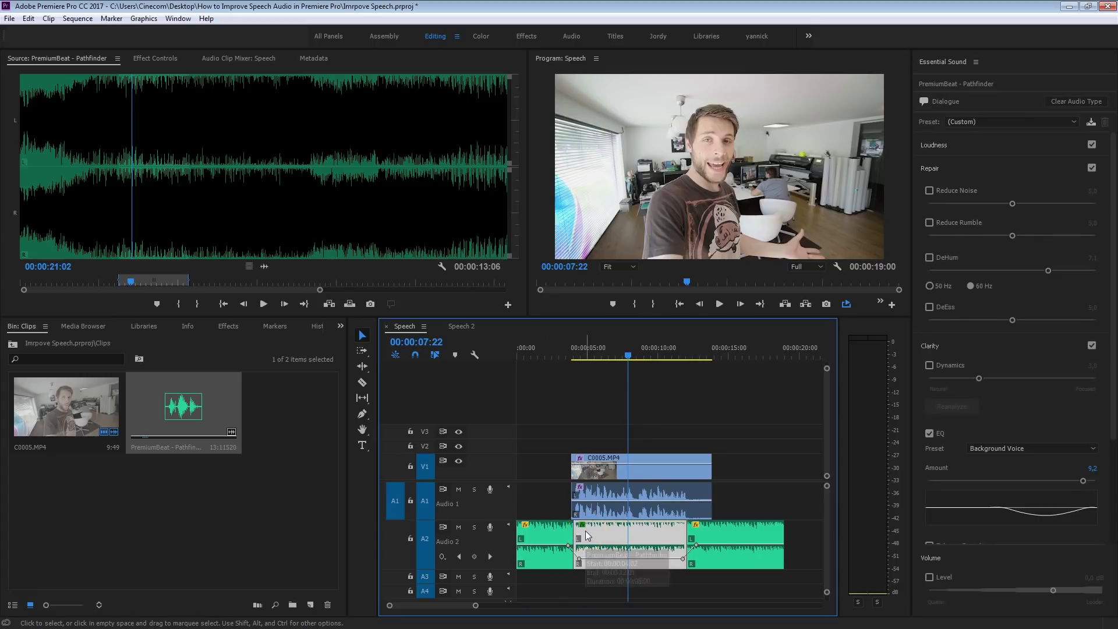
right_click(571, 530)
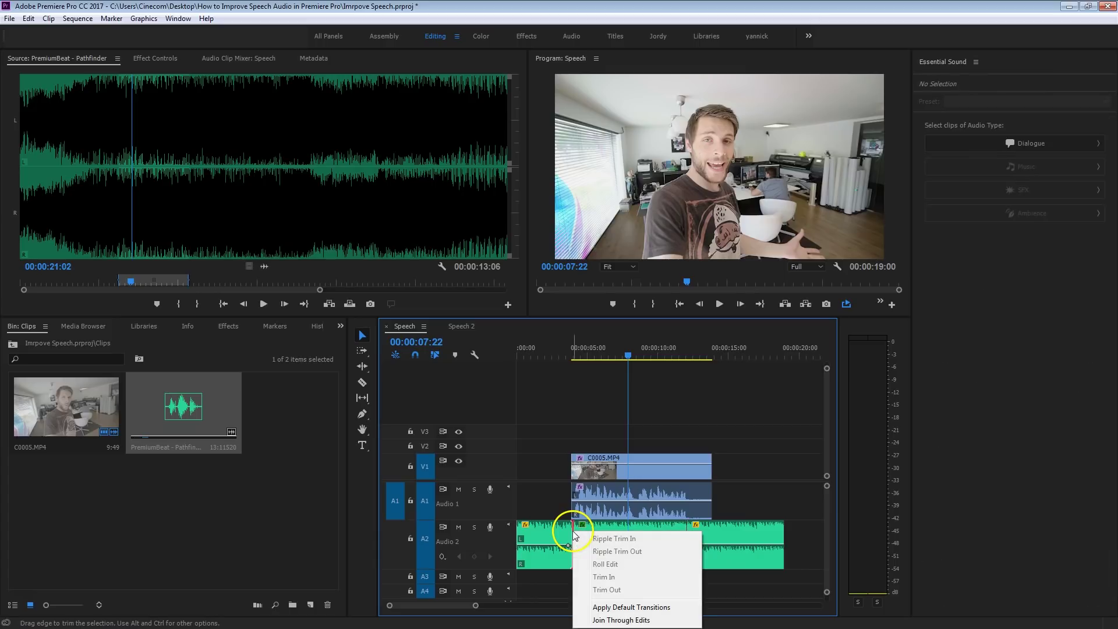
click(666, 610)
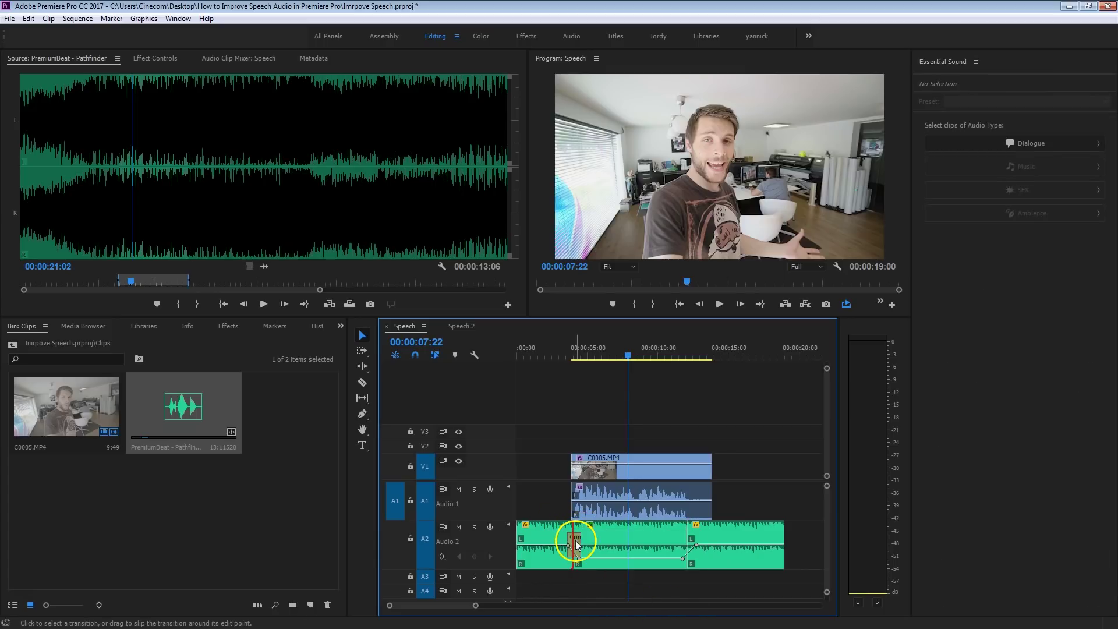
- Apply a crossfade at the second cut near 12 seconds and play the sequence from the start
right_click(689, 539)
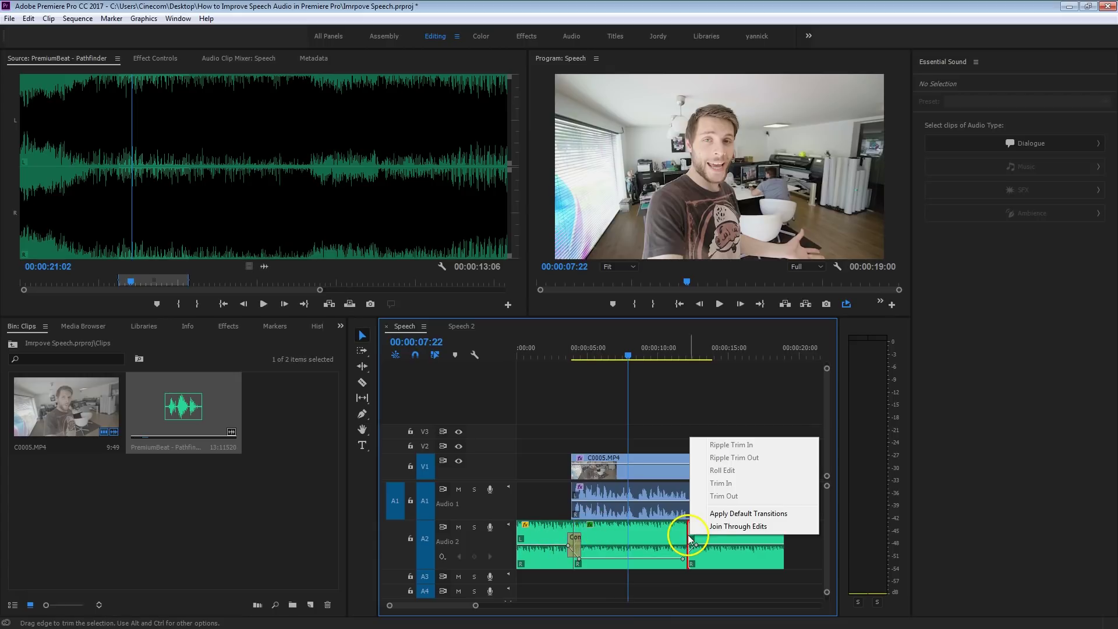
click(783, 515)
key(Home)
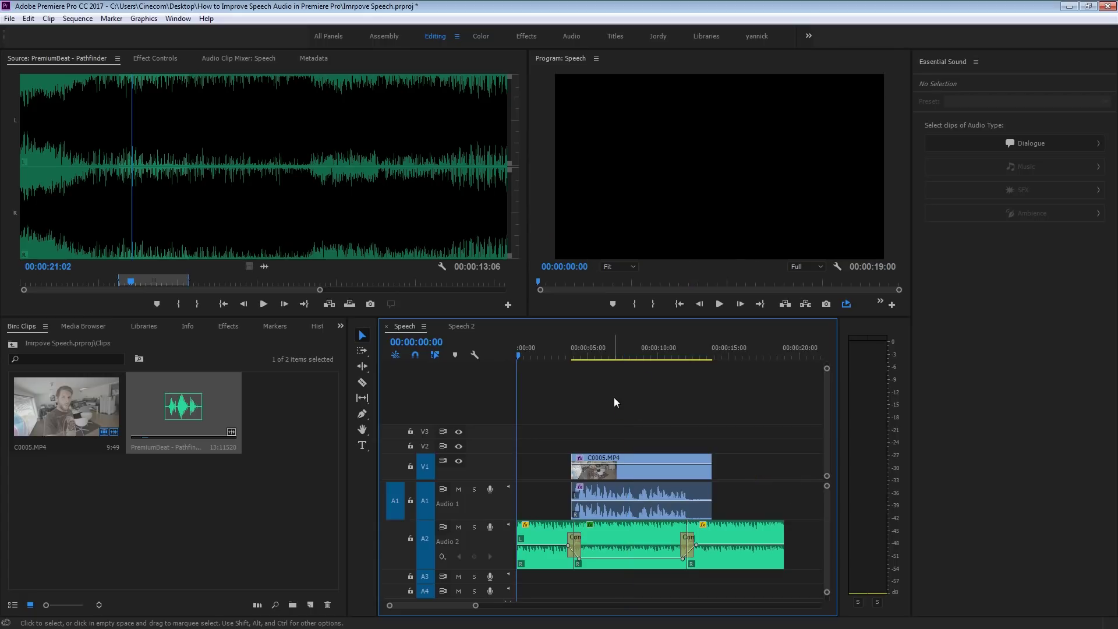
key(space)
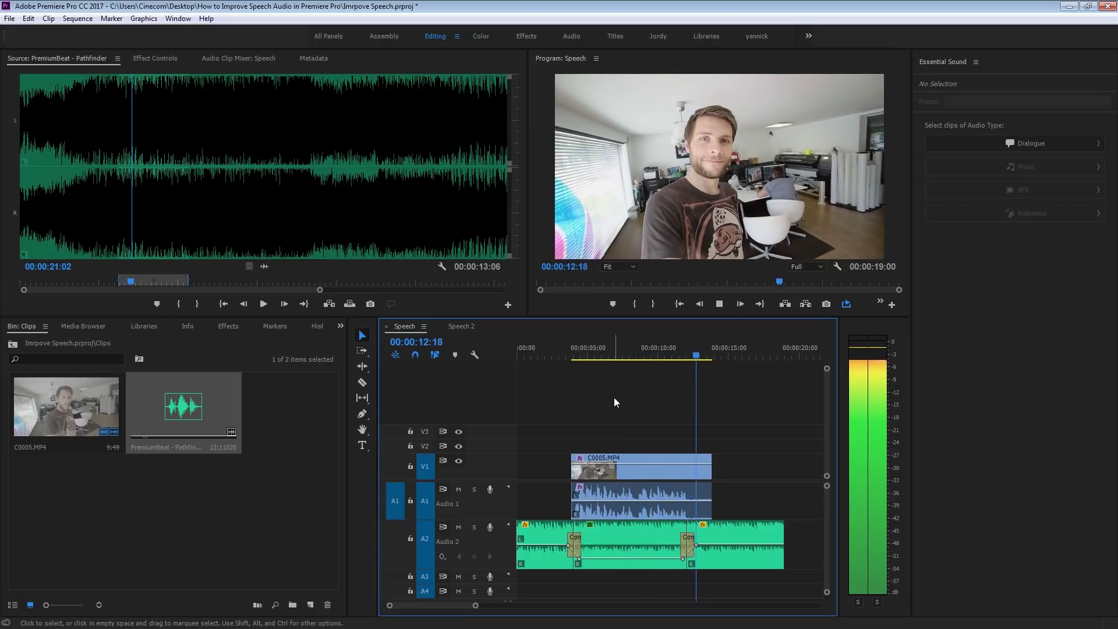
key(space)
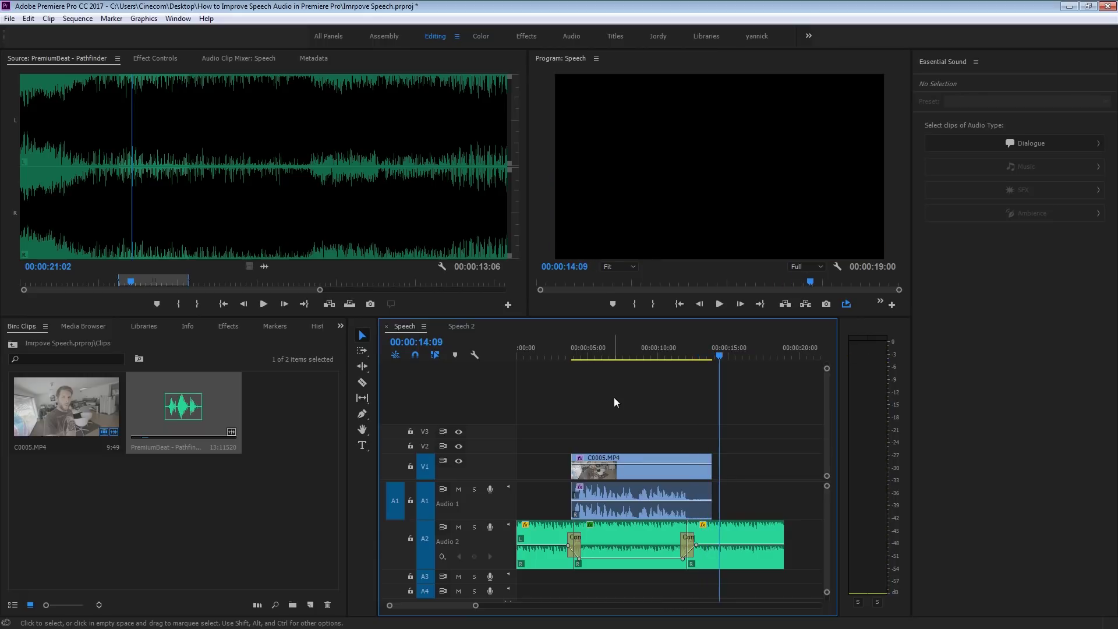